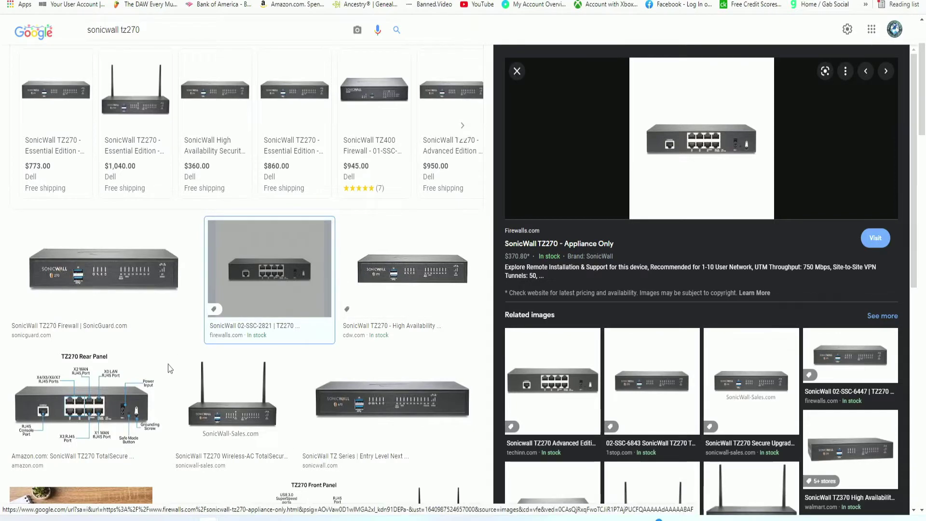
Preview the TZ270 rear-panel diagram showing the X0 LAN port, then open an Incognito window.
click(140, 381)
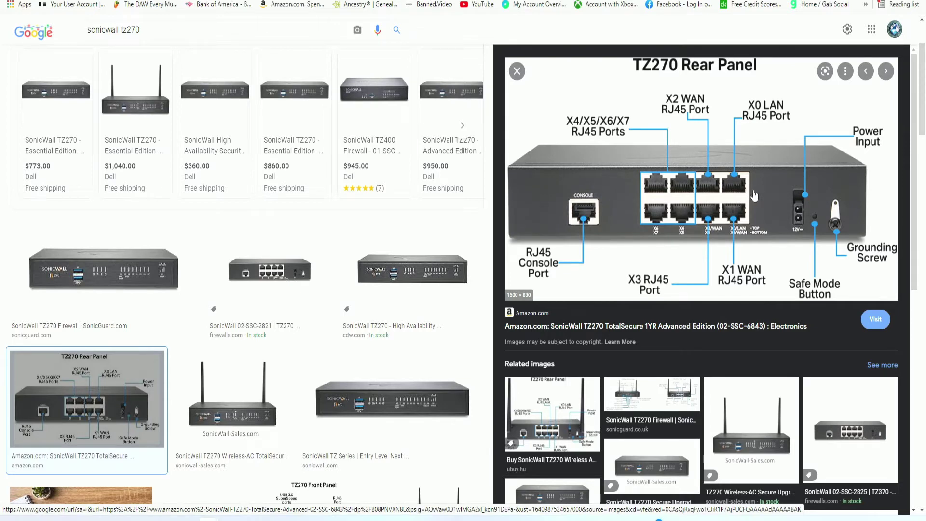
key(ctrl+shift+n)
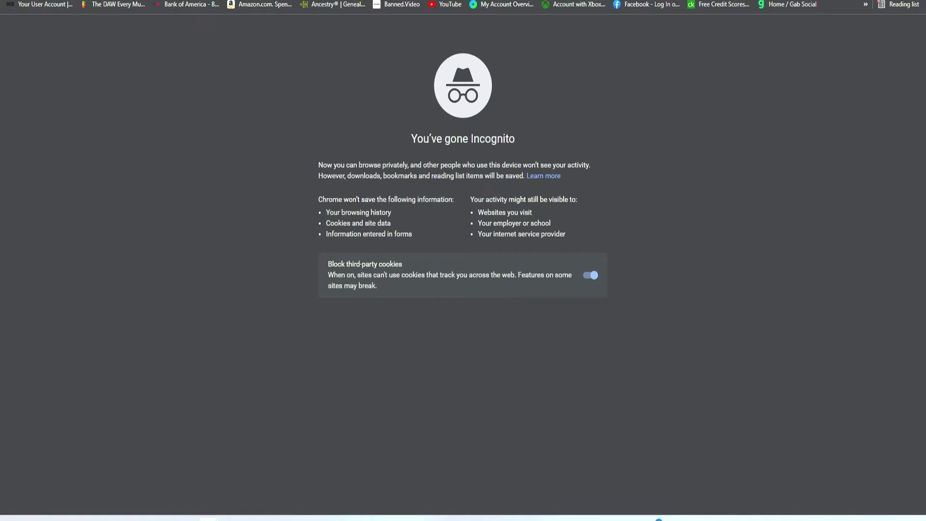
Paste 192.168.168.168 into the address bar, remove the stray space, and load the SonicWall login page.
right_click(182, 1)
click(203, 60)
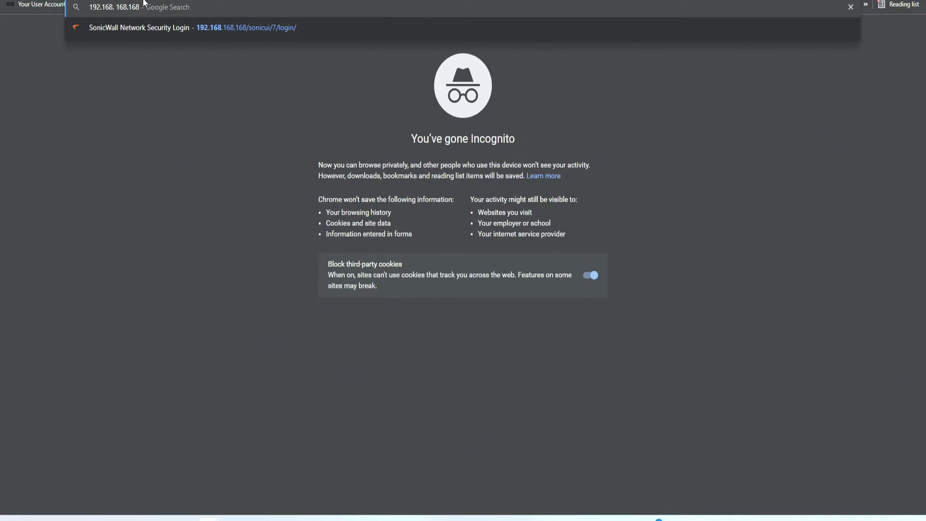
key(Left)
key(Left)
key(Left)
key(Left)
key(Left)
key(Left)
key(Left)
key(BackSpace)
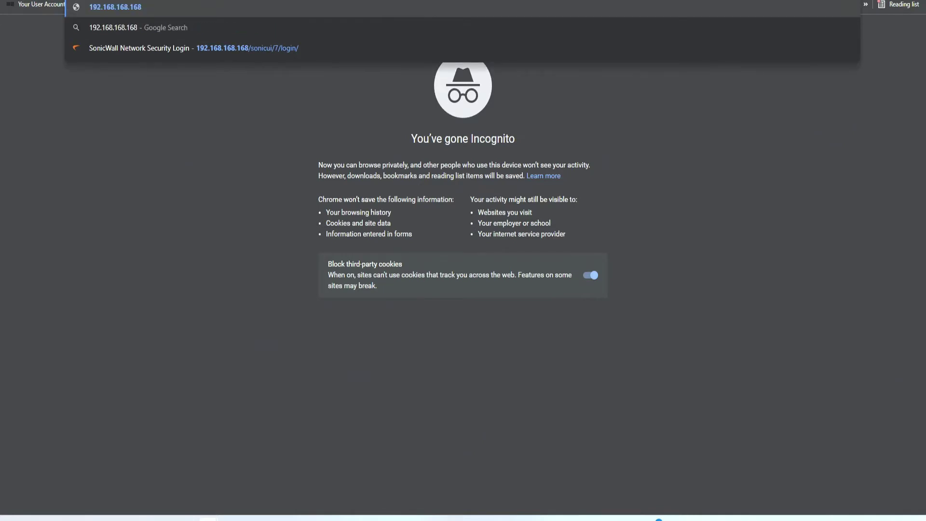
key(Return)
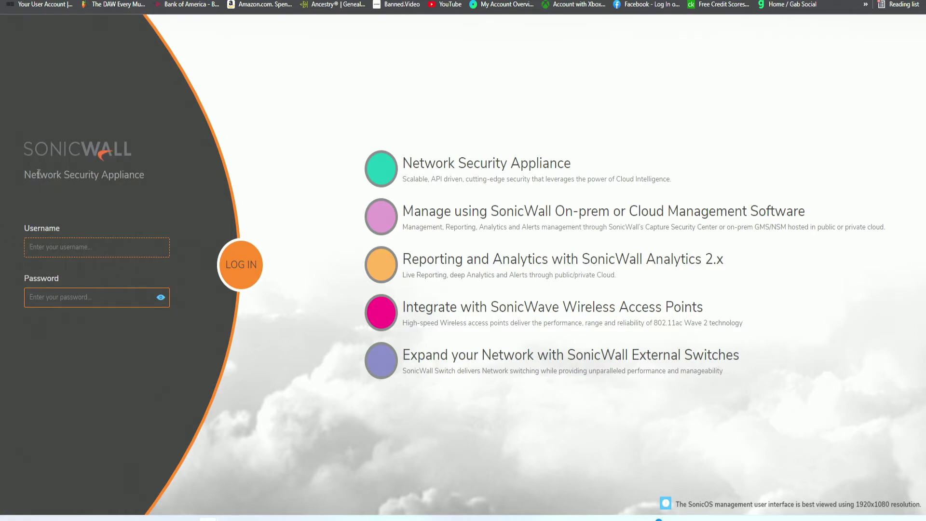
Sign in to the Network Security Appliance with the default administrator username and password.
drag(24, 178, 120, 174)
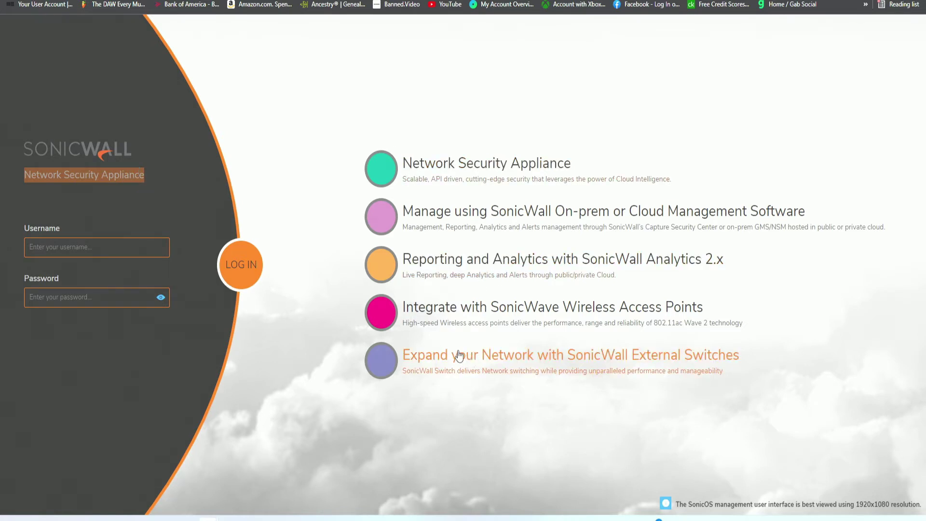
click(107, 248)
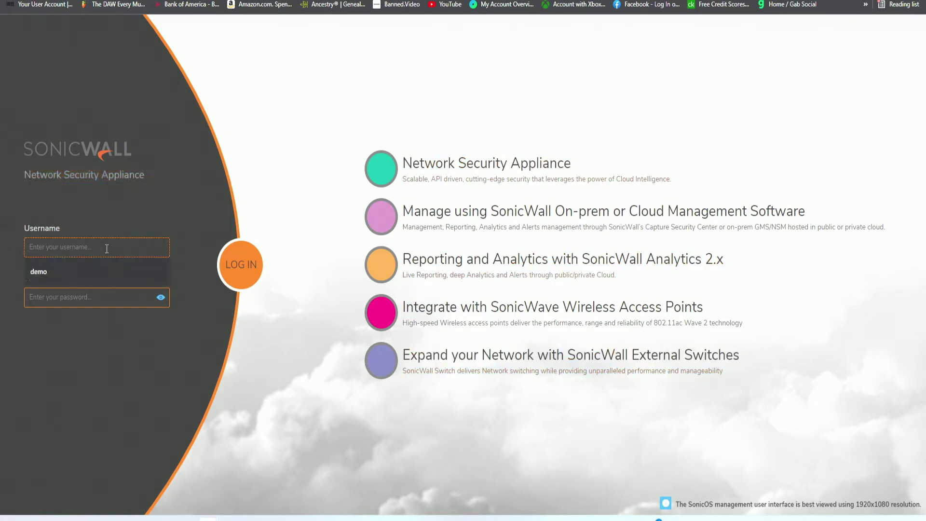
click(128, 216)
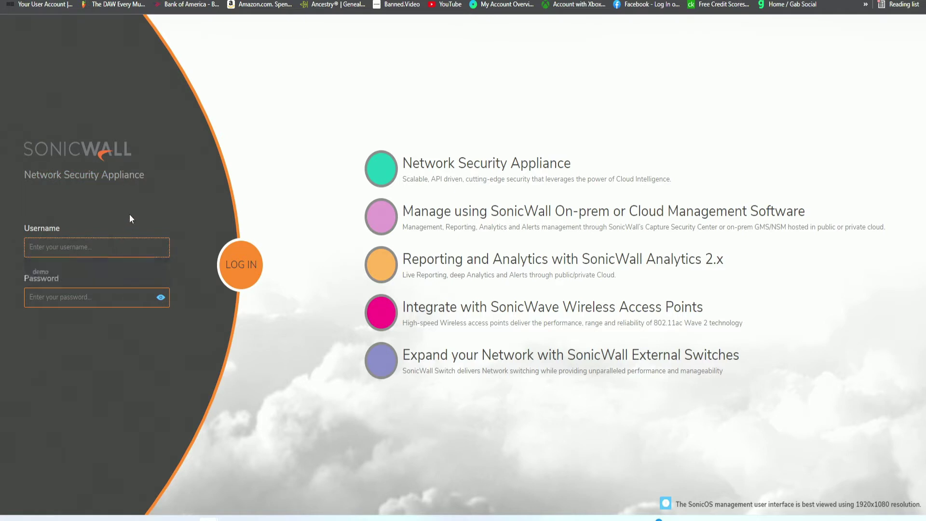
click(90, 247)
text(admin)
key(Tab)
text(password)
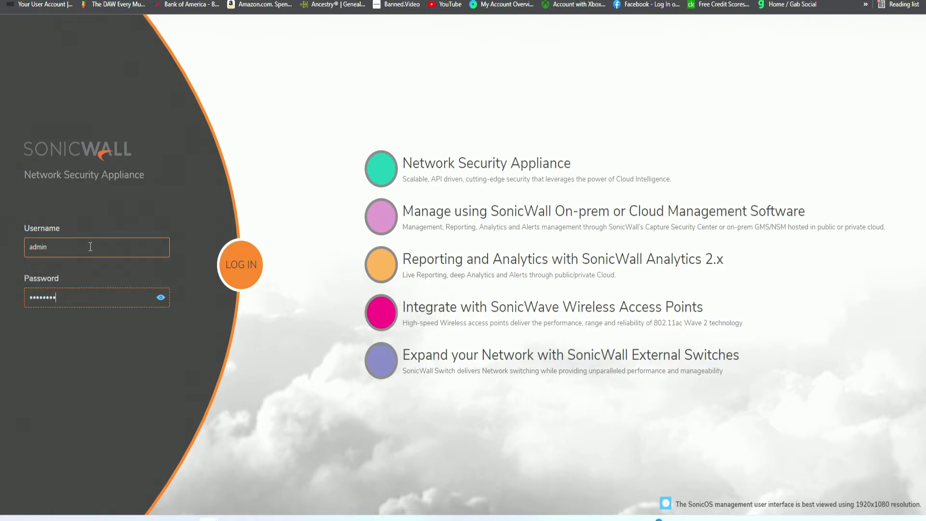
key(Return)
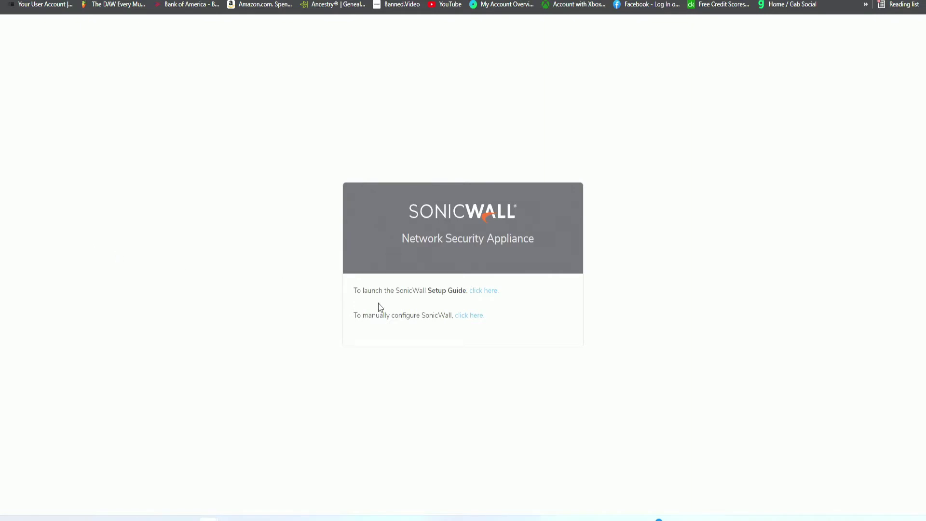
drag(355, 292, 463, 288)
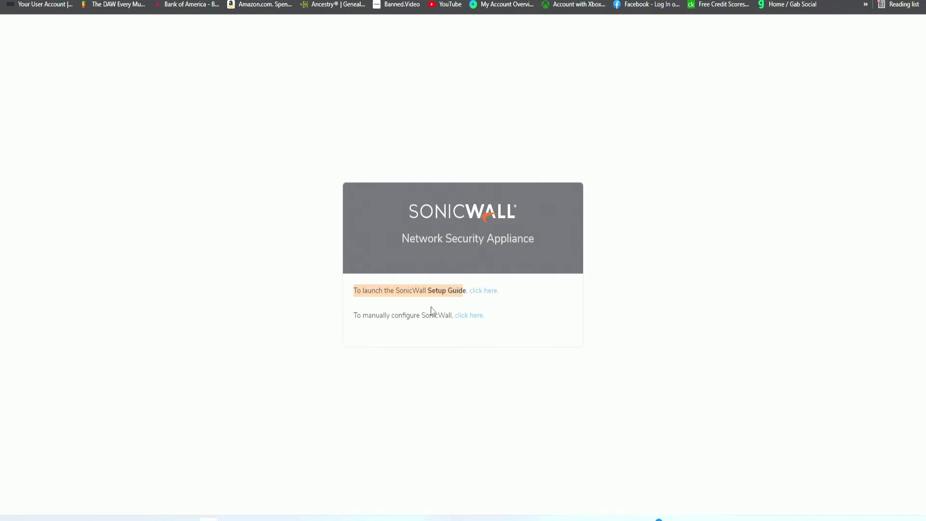
drag(352, 317, 453, 315)
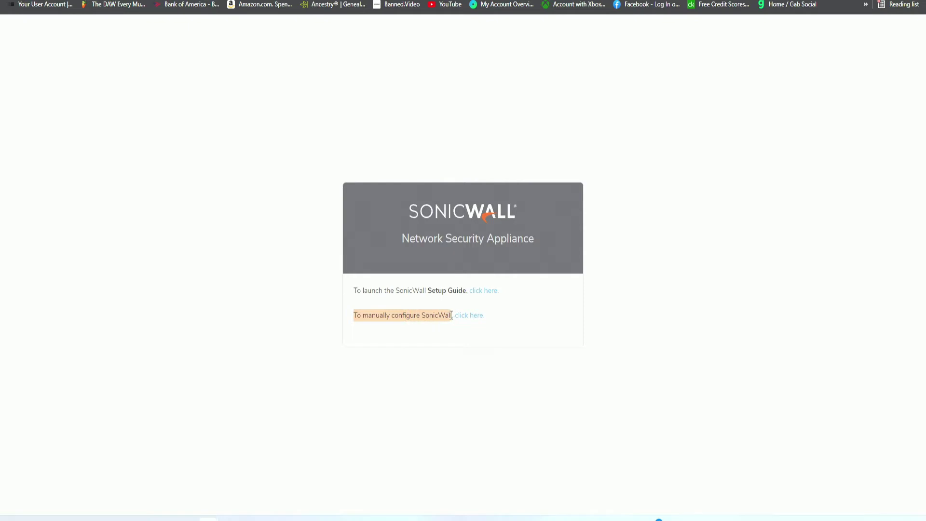
drag(362, 317, 422, 318)
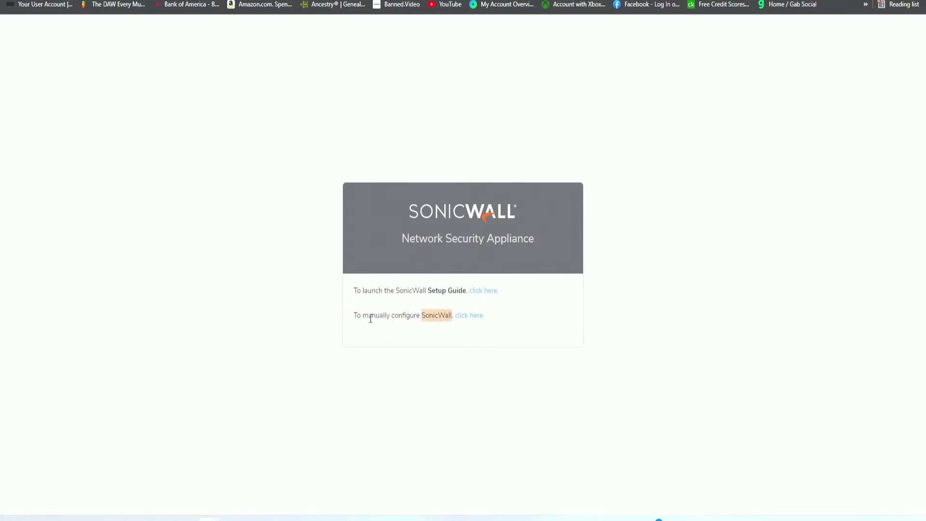
drag(353, 318, 439, 316)
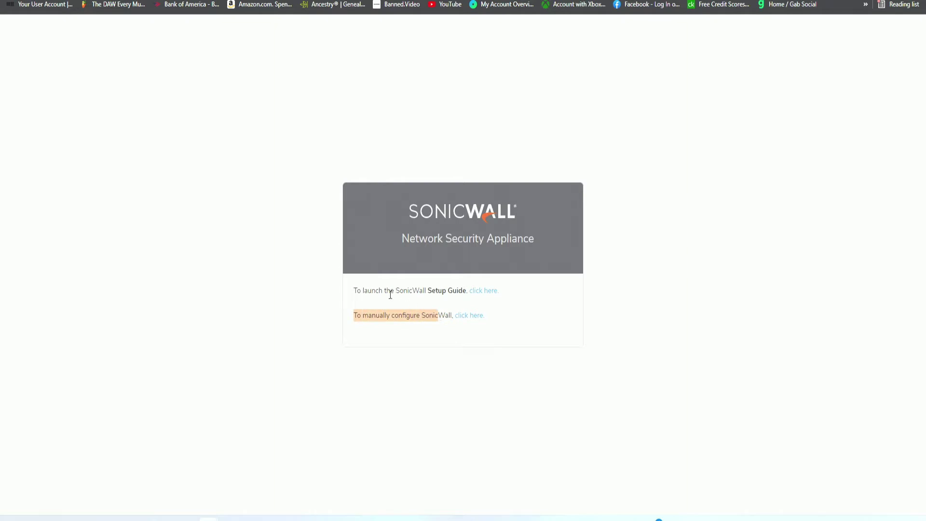
drag(354, 291, 399, 291)
click(415, 303)
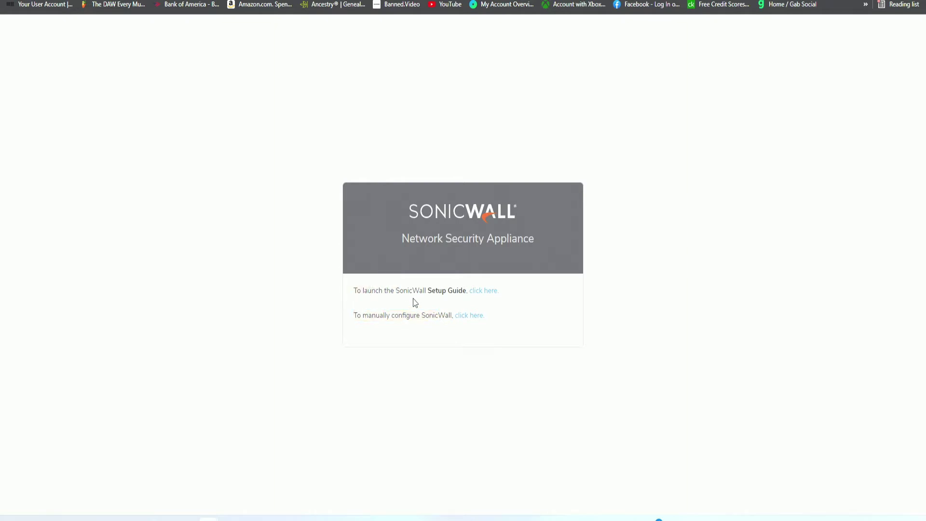
Launch the Setup Guide, review its welcome and Step 2 network setup notes, and continue to Credentials.
click(489, 299)
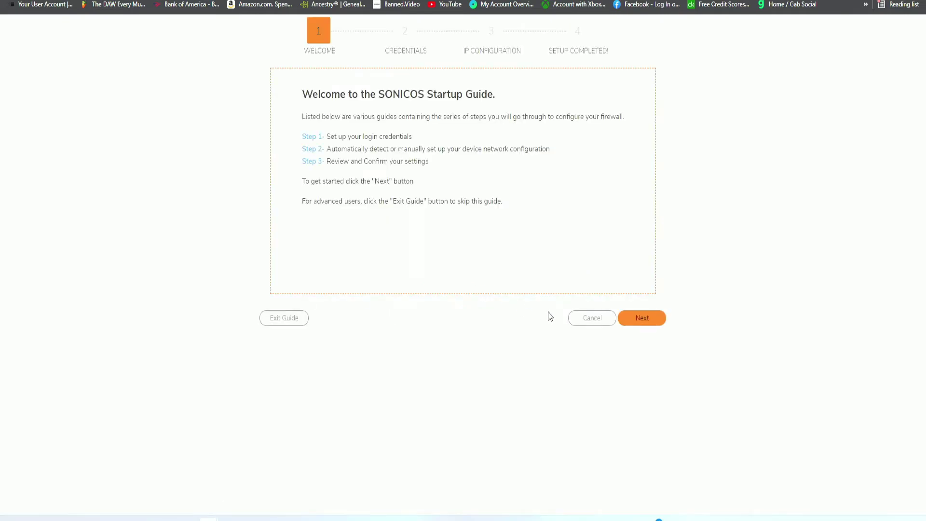
drag(304, 94, 451, 98)
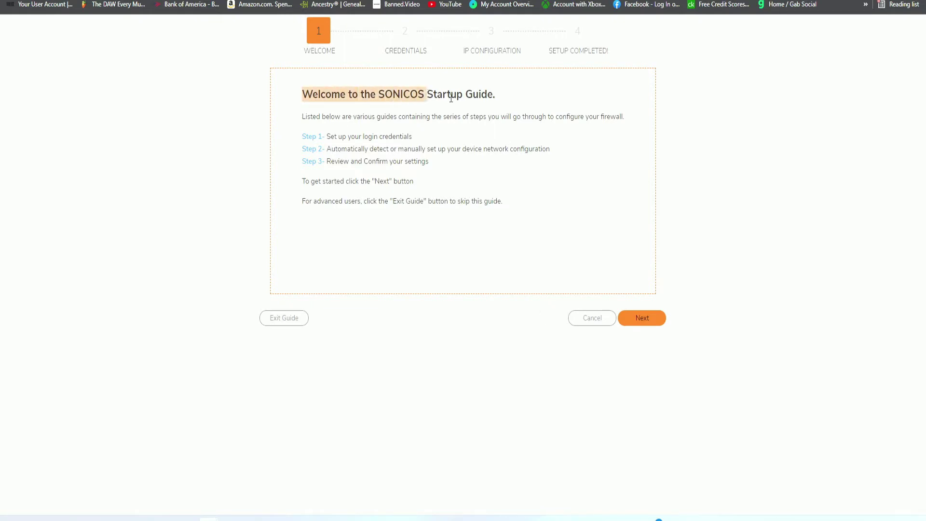
click(459, 122)
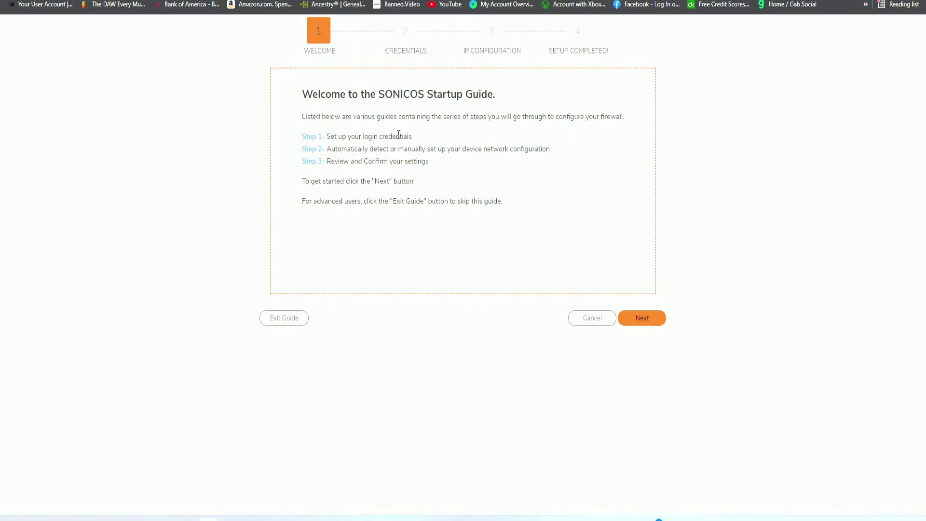
drag(328, 149, 421, 147)
click(393, 153)
click(331, 159)
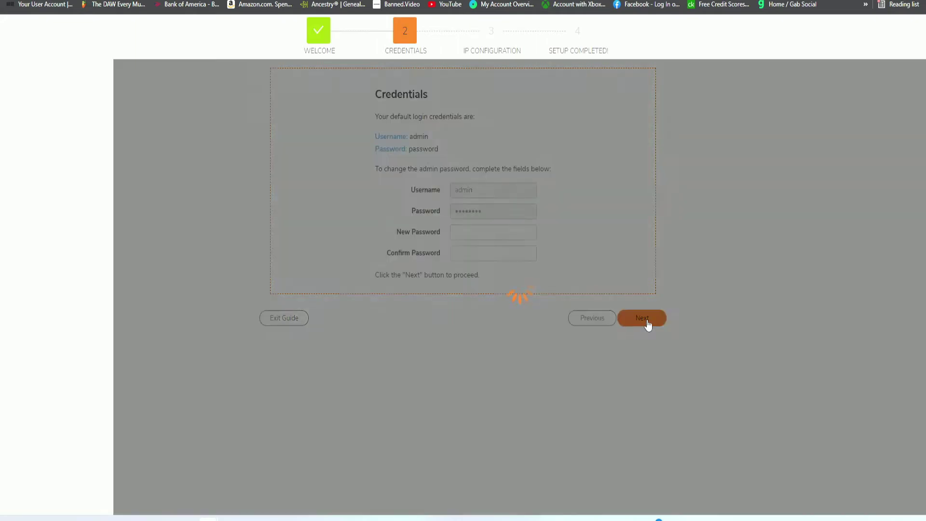
click(644, 320)
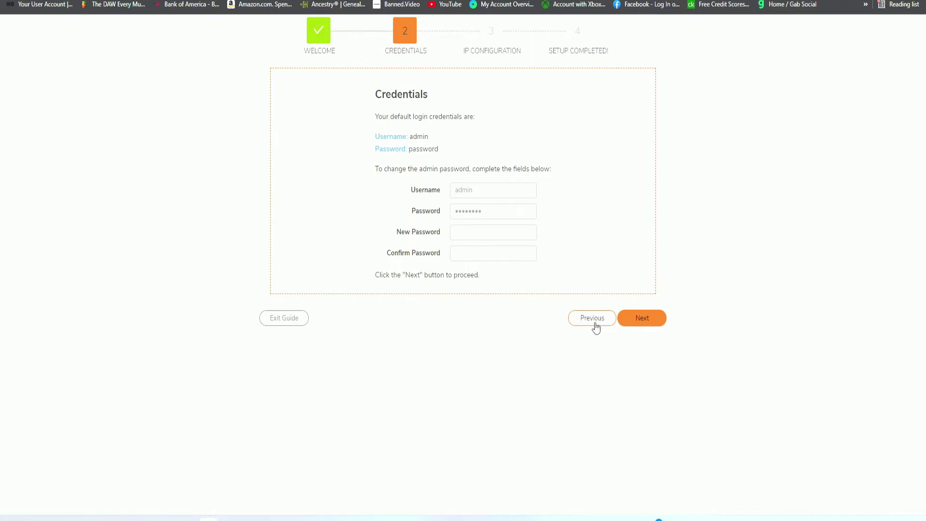
Replace the default admin password with a new, confirmed one and continue to IP Configuration.
double_click(424, 153)
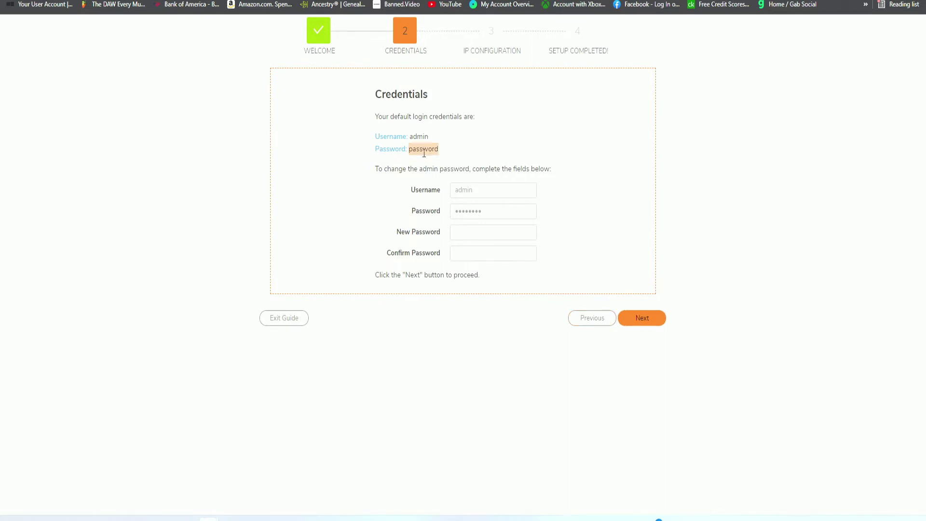
click(473, 232)
click(471, 232)
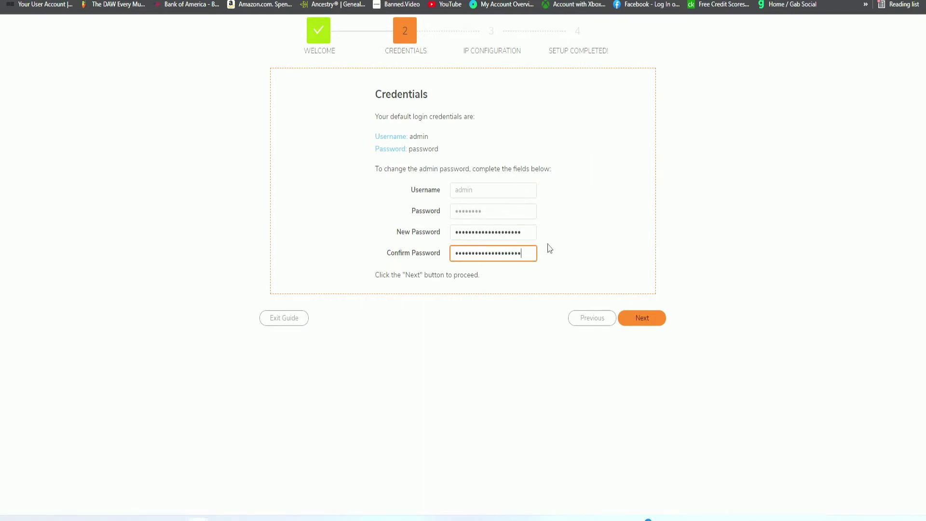
click(648, 319)
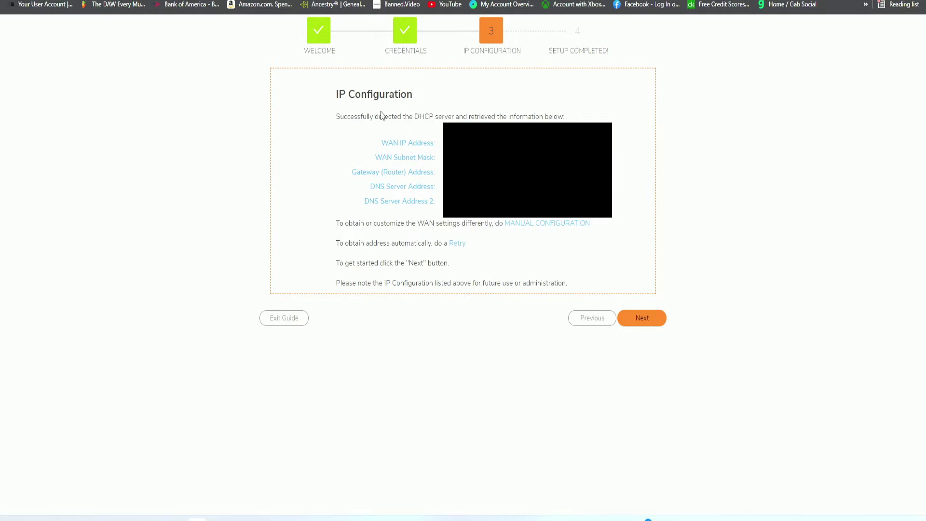
Review the DHCP-detected gateway and DNS entries and accept them as the WAN settings.
drag(336, 94, 412, 95)
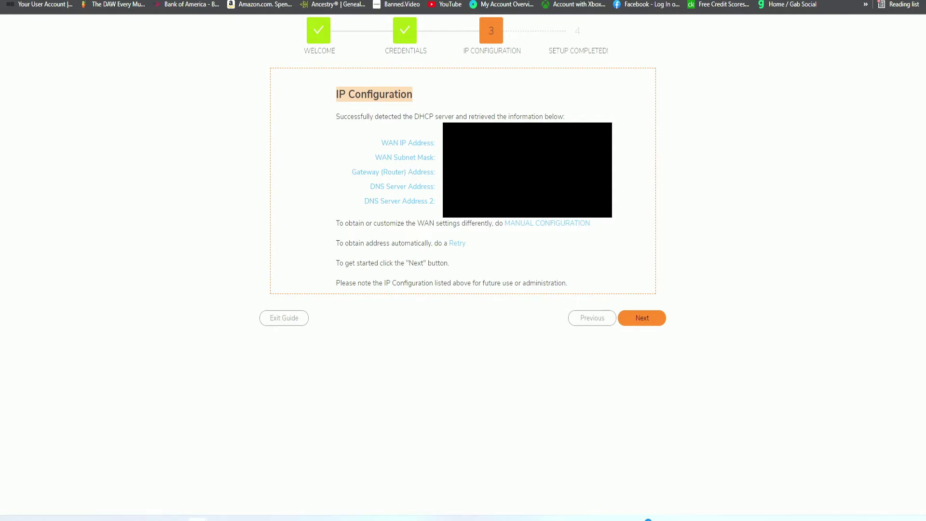
drag(351, 172, 437, 200)
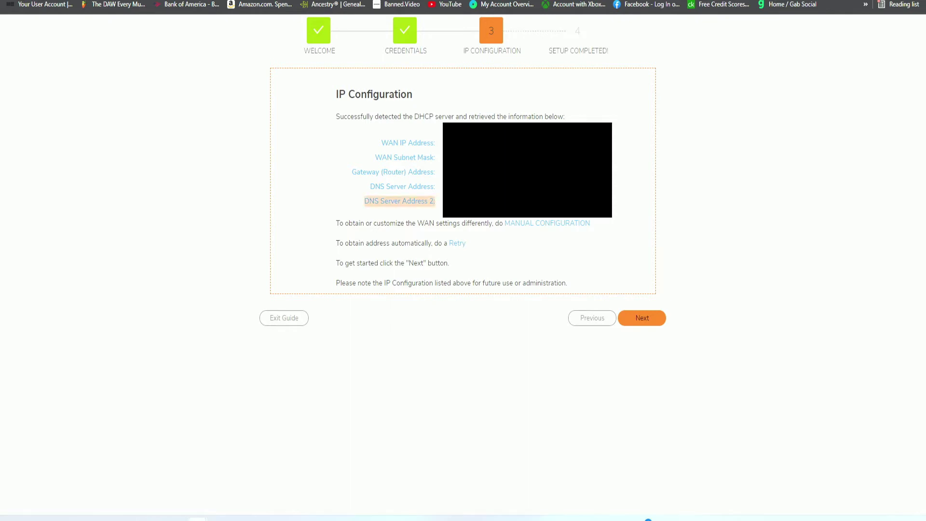
click(641, 320)
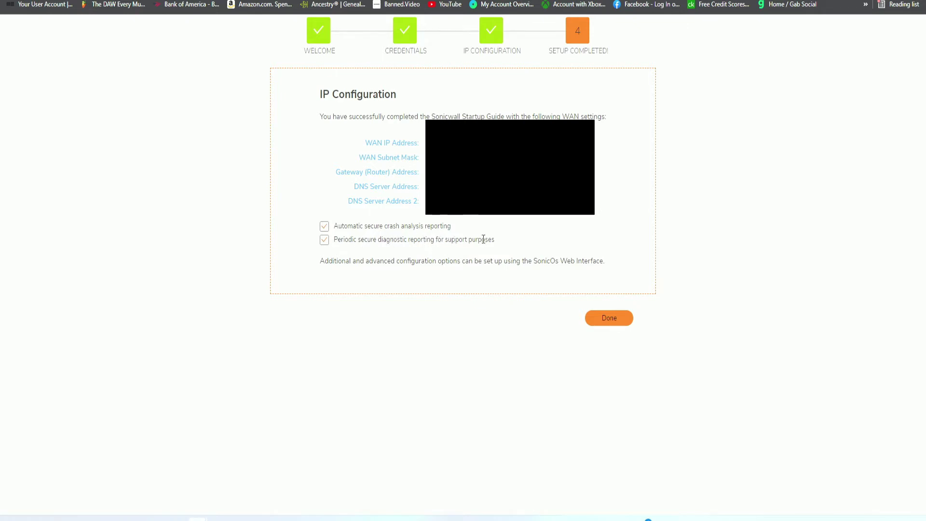
Finish the Startup Guide with Done to reach the TZ 270 system dashboard.
click(623, 320)
click(622, 323)
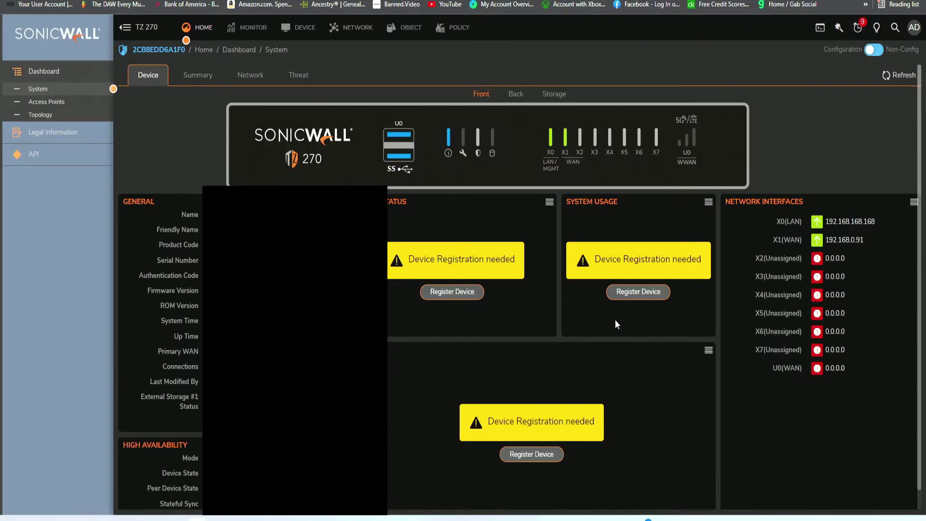
Confirm X0 LAN at 192.168.168.168 under Network Interfaces, then begin MySonicWall device registration.
scroll(607, 323, down, 1)
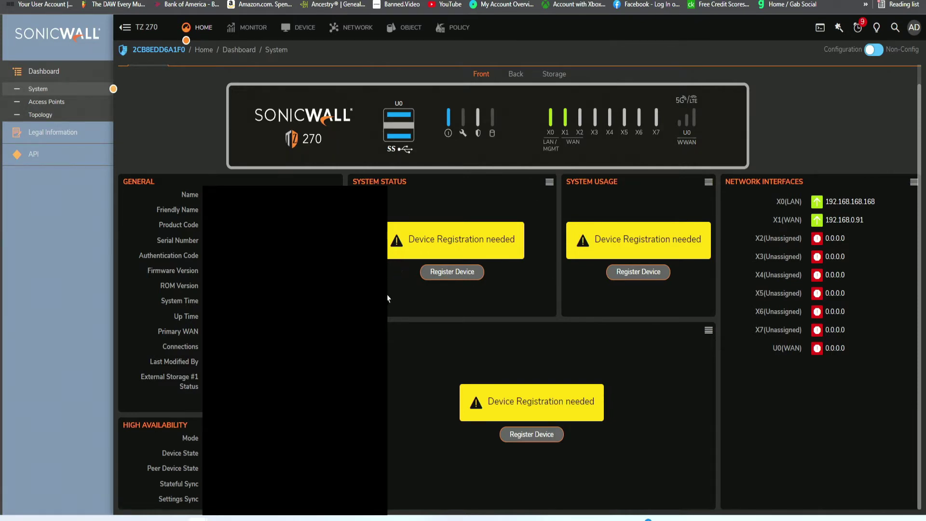
double_click(794, 201)
drag(876, 202, 826, 203)
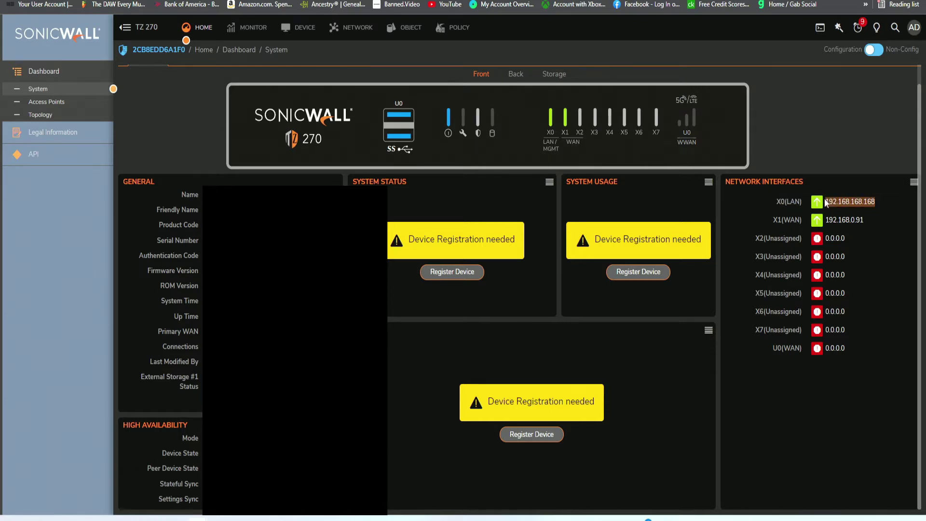
double_click(794, 201)
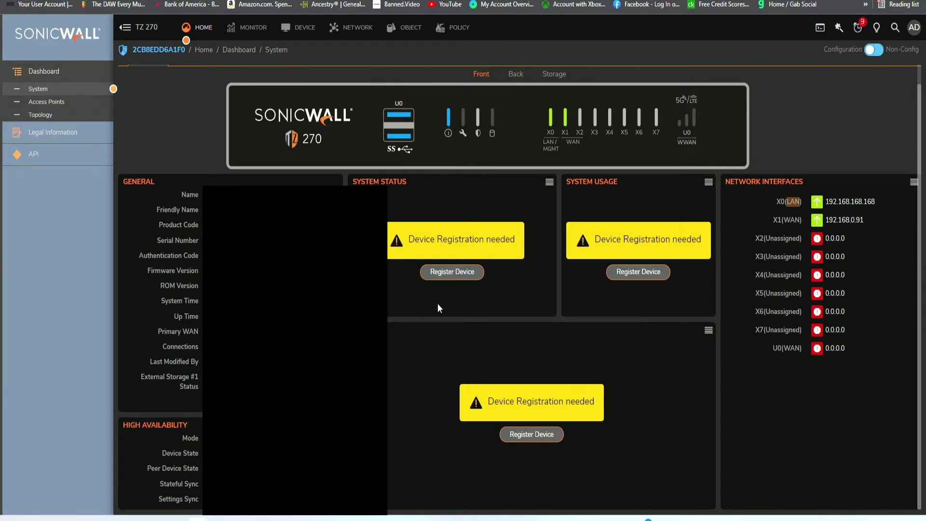
click(456, 281)
click(535, 285)
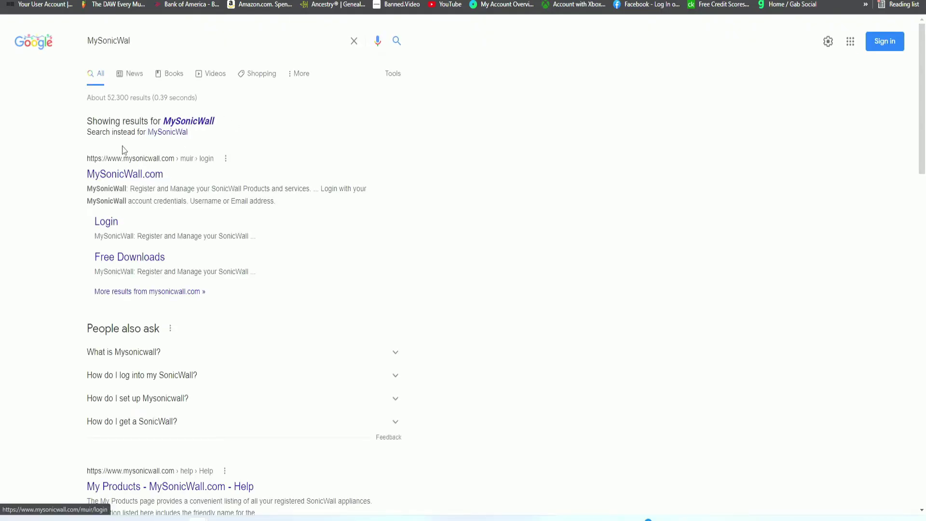
Visit the MySonicWall.com site, then abandon its sign-up page and return to the empty firewall login.
click(144, 179)
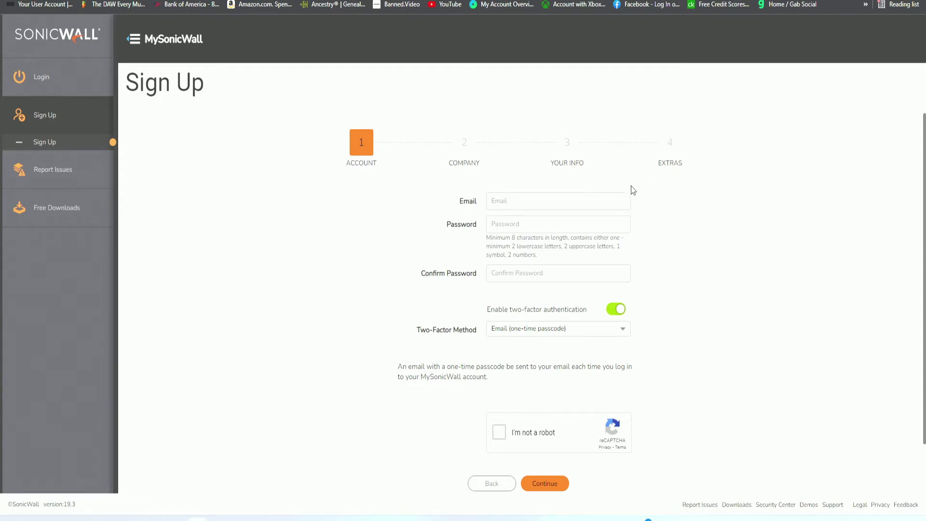
click(539, 202)
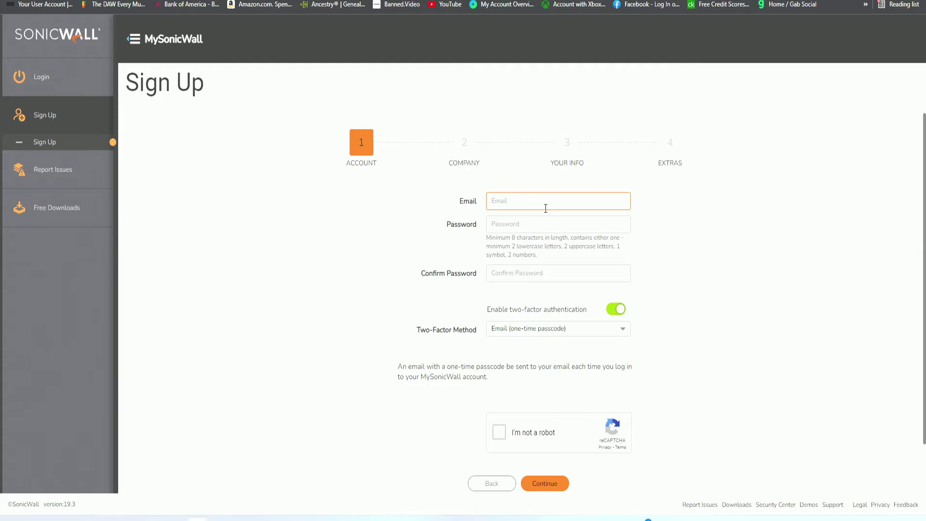
click(405, 133)
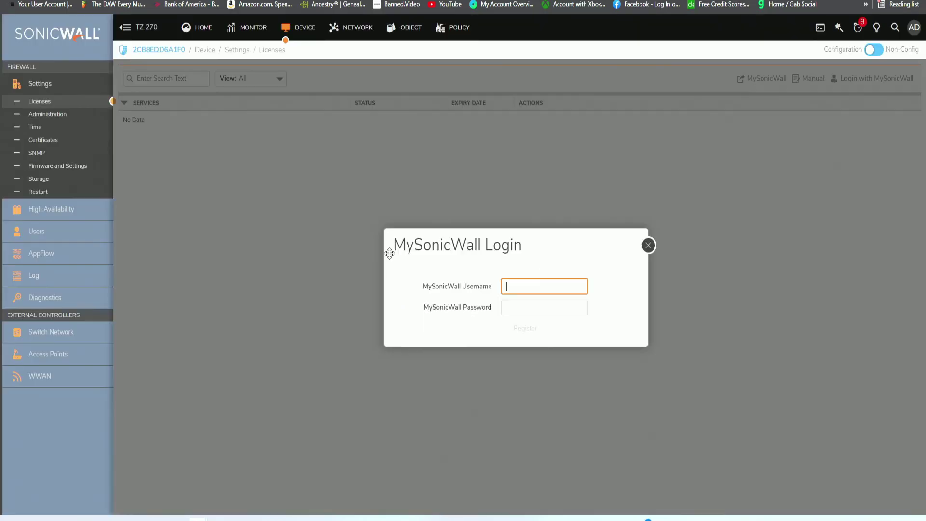
Enter the MySonicWall account username and password and register, showing SSL VPN and Global VPN Client licensed.
double_click(477, 307)
double_click(475, 286)
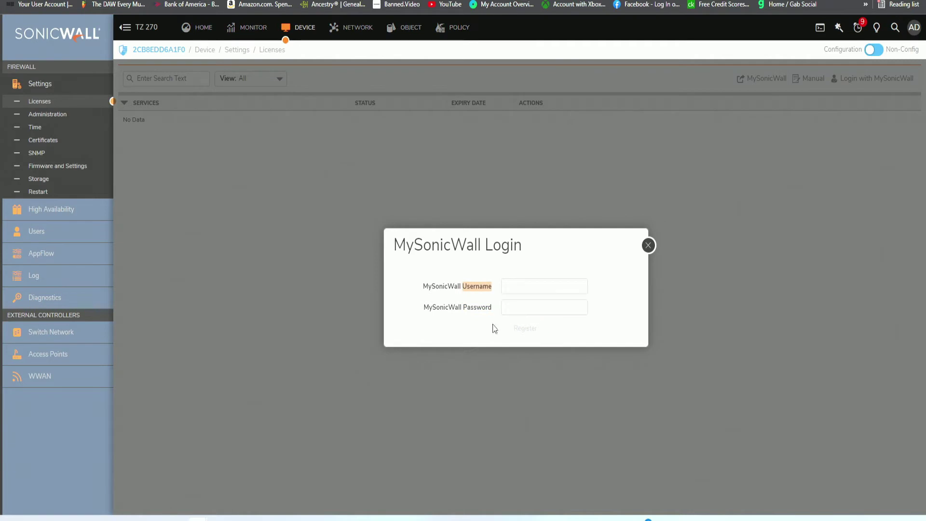
click(474, 309)
double_click(475, 307)
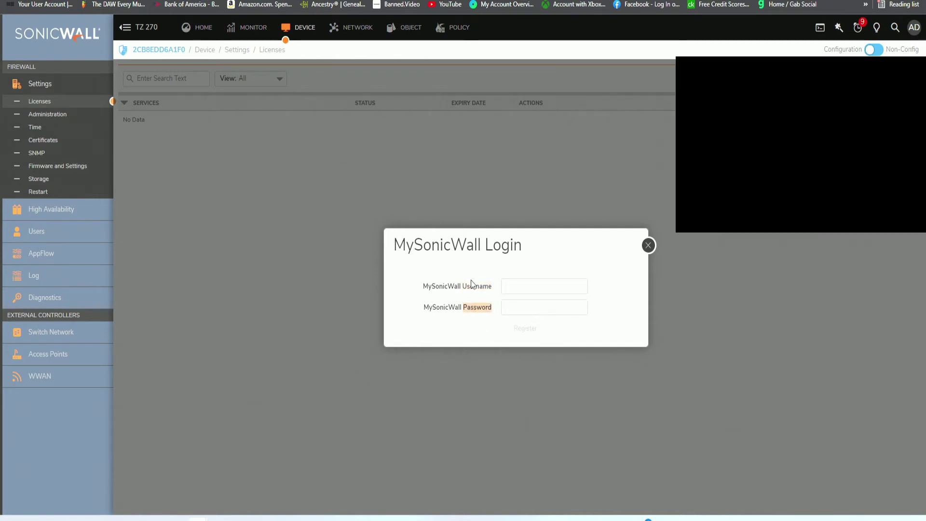
click(472, 284)
double_click(471, 285)
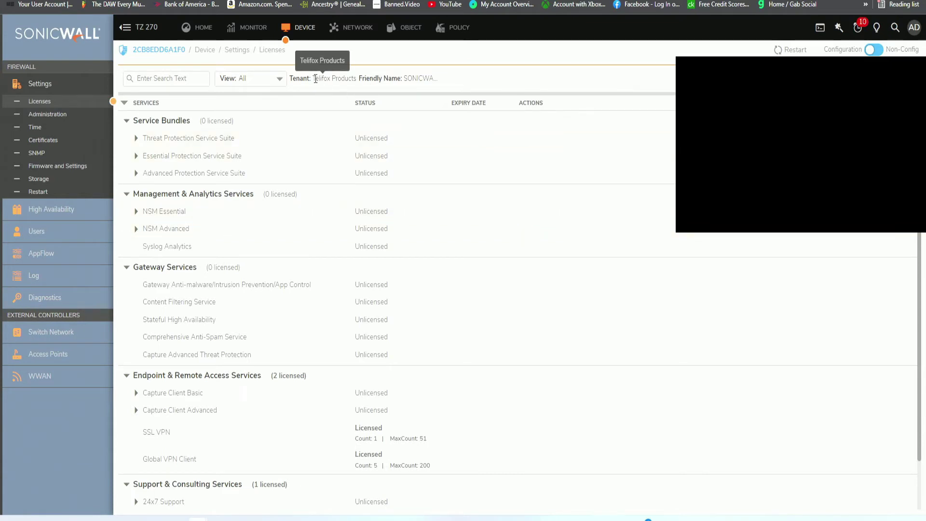
drag(315, 78, 334, 78)
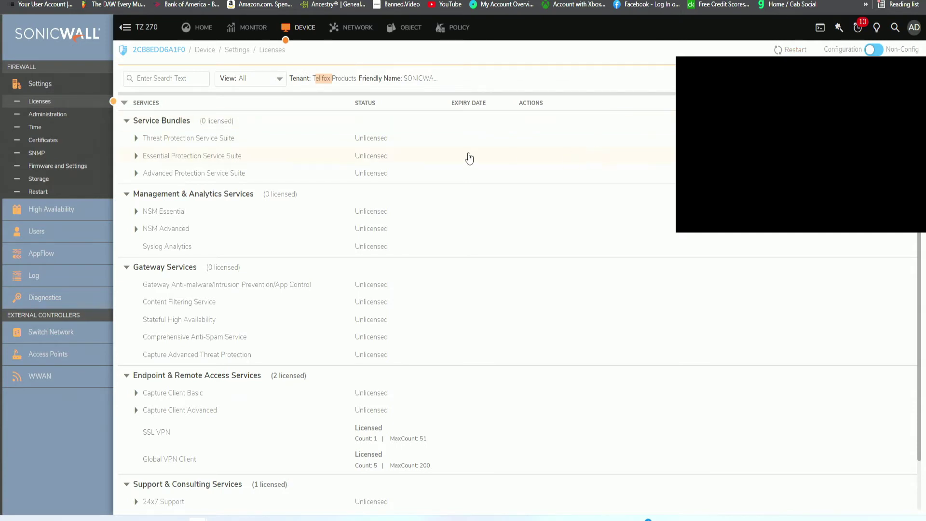
scroll(470, 157, down, 1)
scroll(407, 157, up, 1)
Expand the Threat, Essential and Advanced Protection Service Suite bundles and scroll through their services.
click(137, 139)
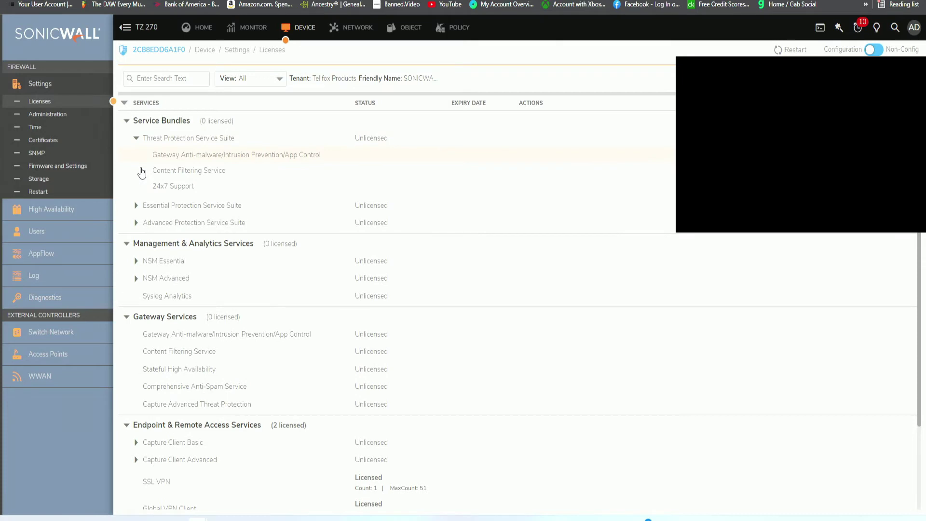
click(136, 205)
scroll(147, 249, down, 1)
scroll(145, 241, down, 2)
click(136, 197)
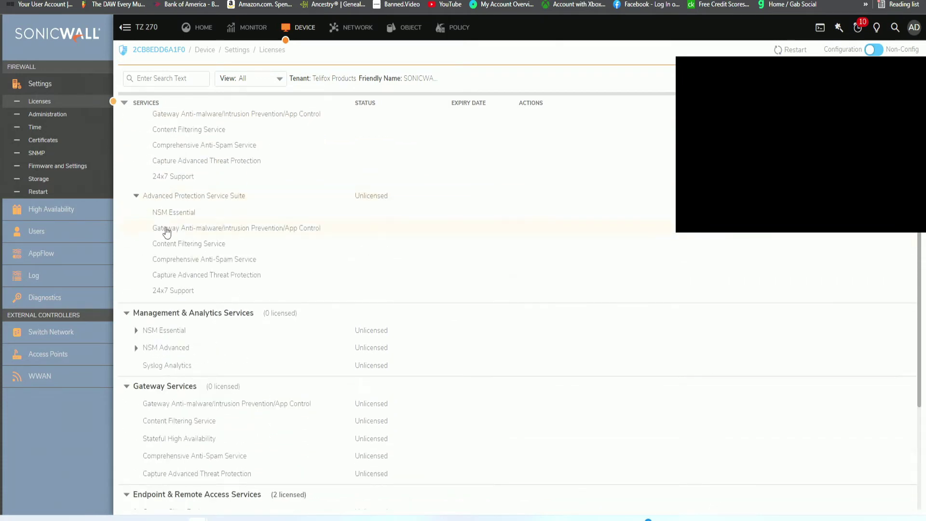
scroll(176, 248, down, 1)
scroll(289, 232, up, 3)
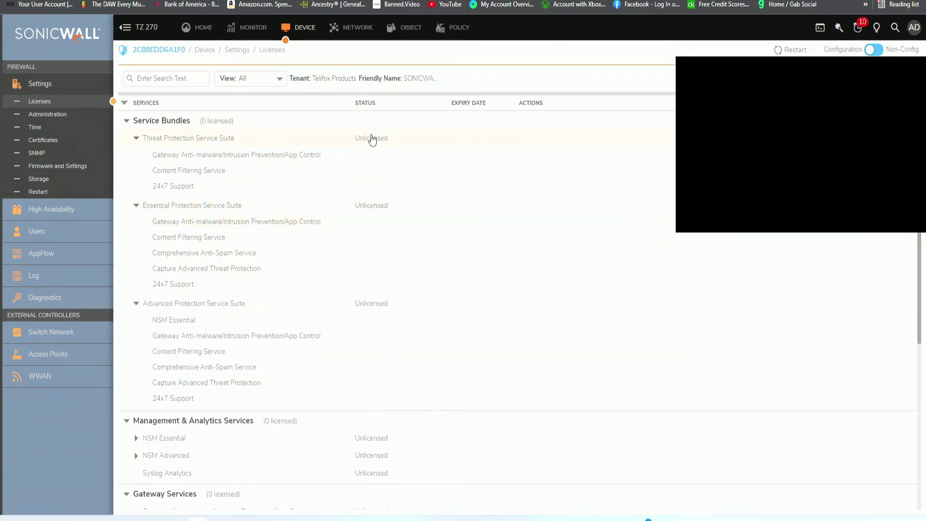
scroll(405, 251, down, 5)
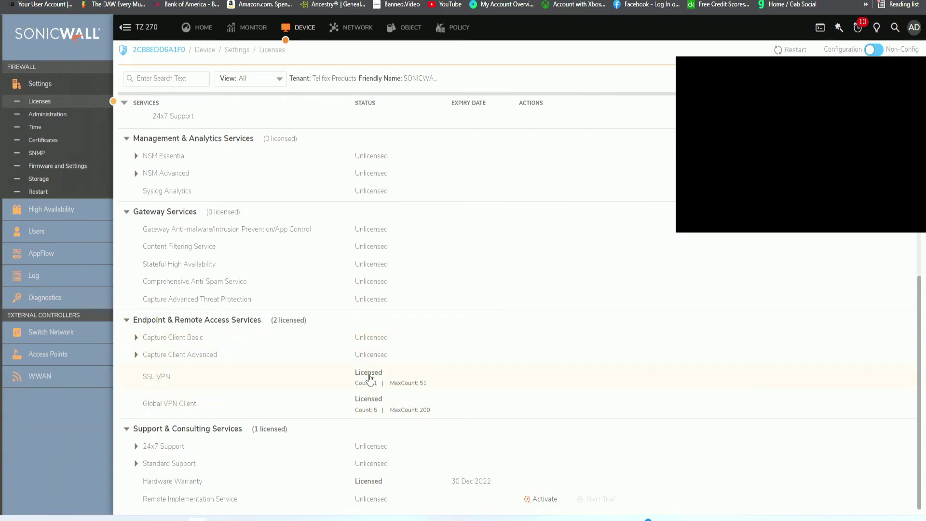
Highlight the Global VPN Client license, then return to the Home dashboard.
double_click(171, 406)
scroll(233, 434, up, 3)
scroll(234, 436, down, 3)
scroll(271, 458, up, 5)
scroll(270, 456, down, 5)
scroll(271, 458, up, 7)
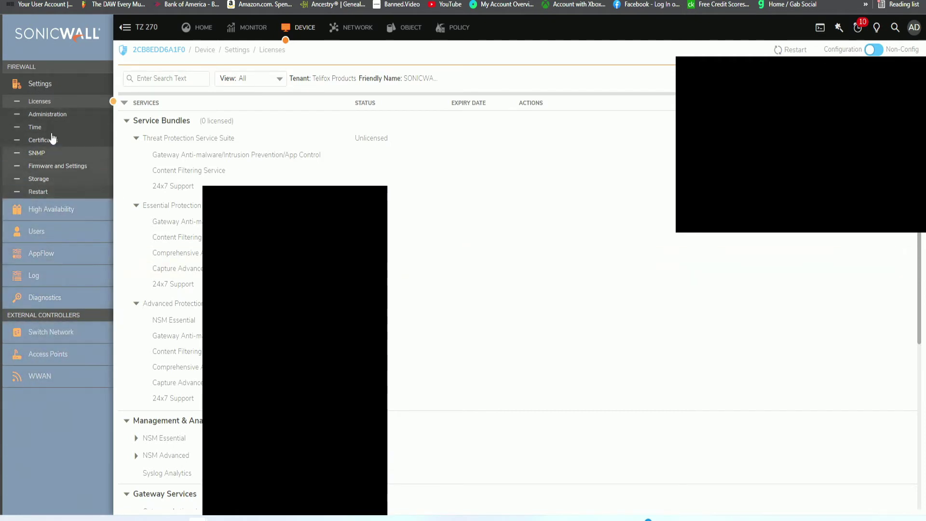
click(202, 32)
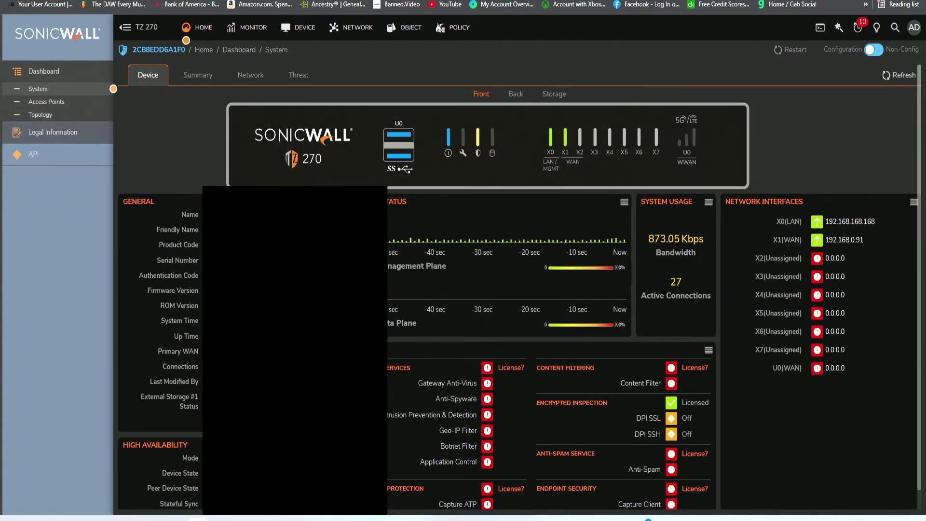
Open the network Interfaces list and view the IPv6 table before returning to IPv4.
scroll(504, 270, down, 1)
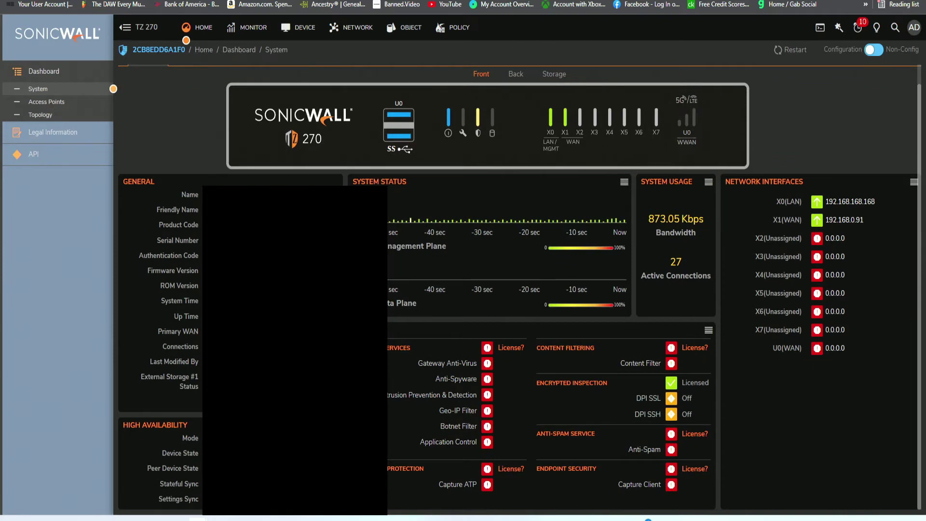
scroll(519, 270, up, 1)
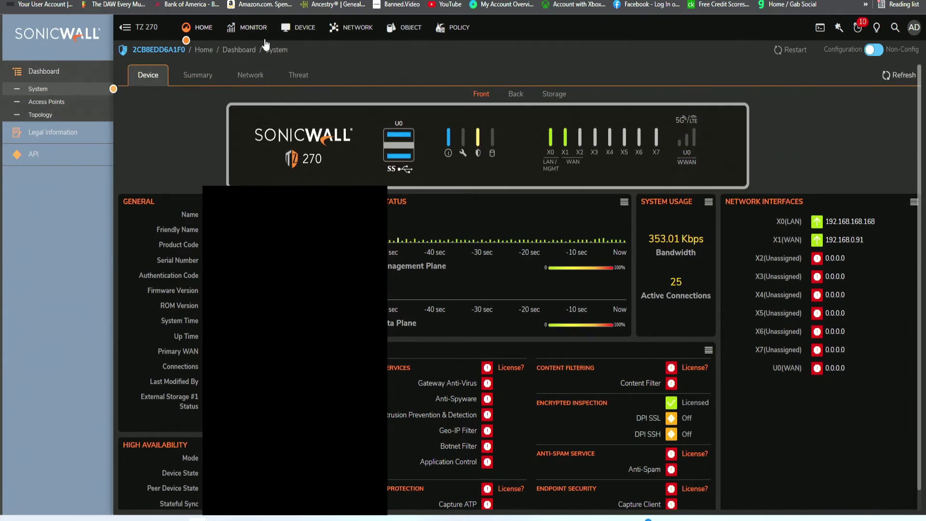
click(355, 29)
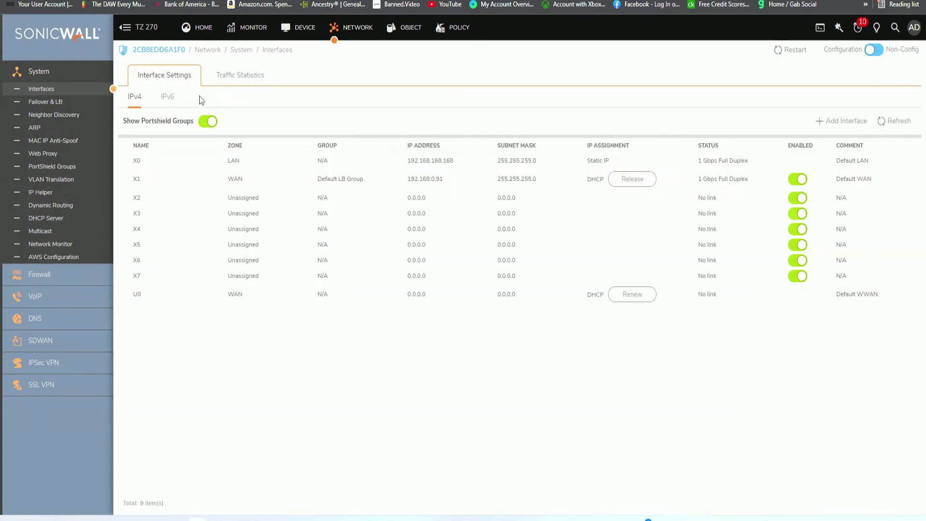
mouse_move(227, 162)
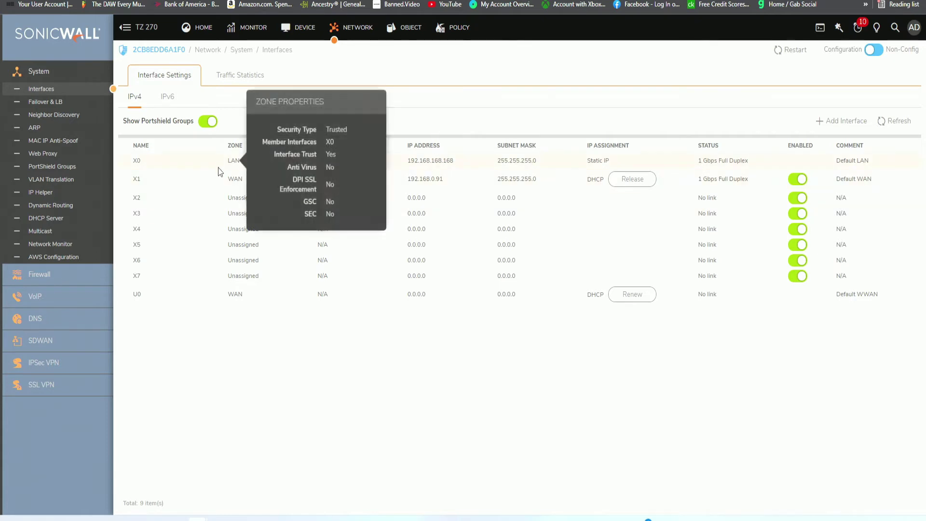
click(171, 97)
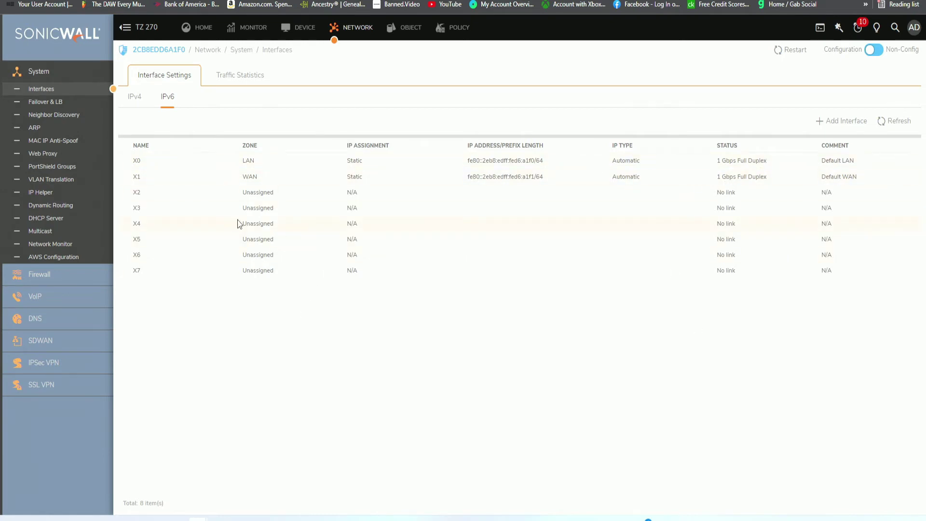
click(136, 98)
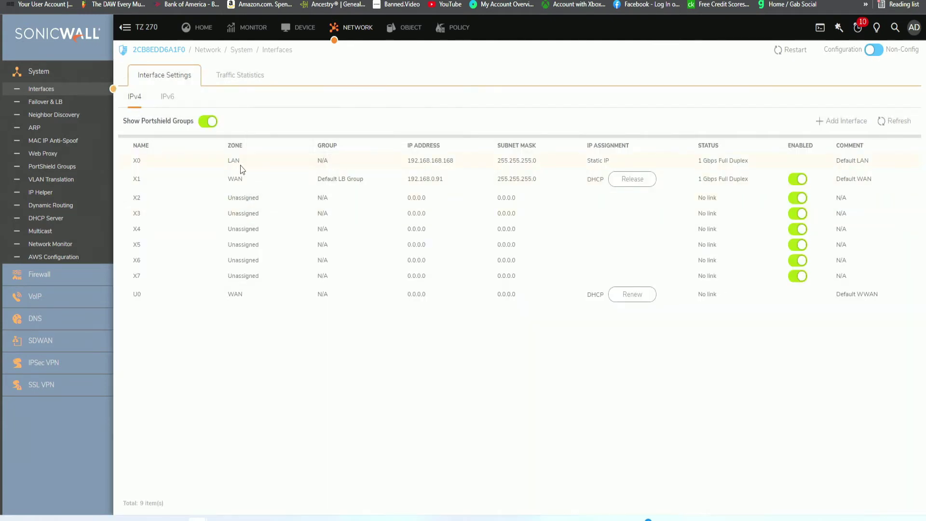
Inspect X0's edit dialog with LAN IP 192.168.168.168, then close it without changes.
mouse_move(236, 165)
mouse_move(434, 163)
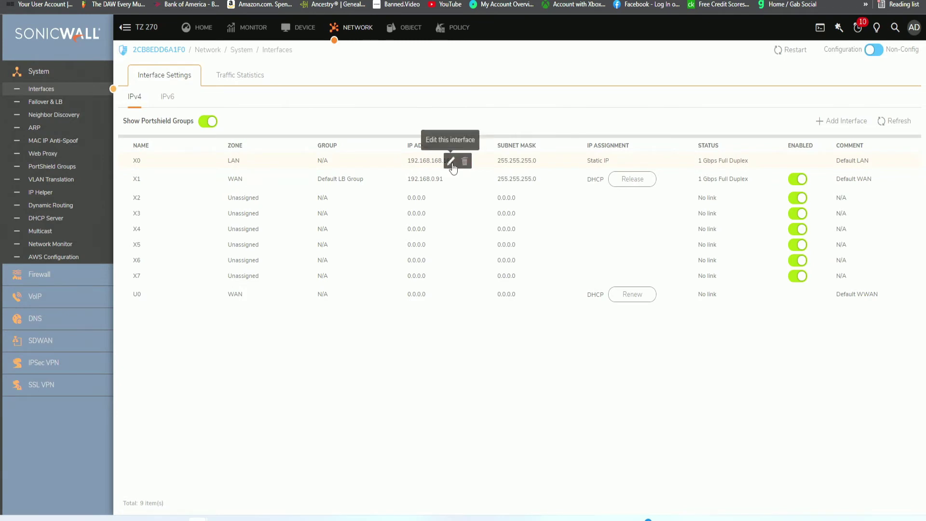
click(451, 162)
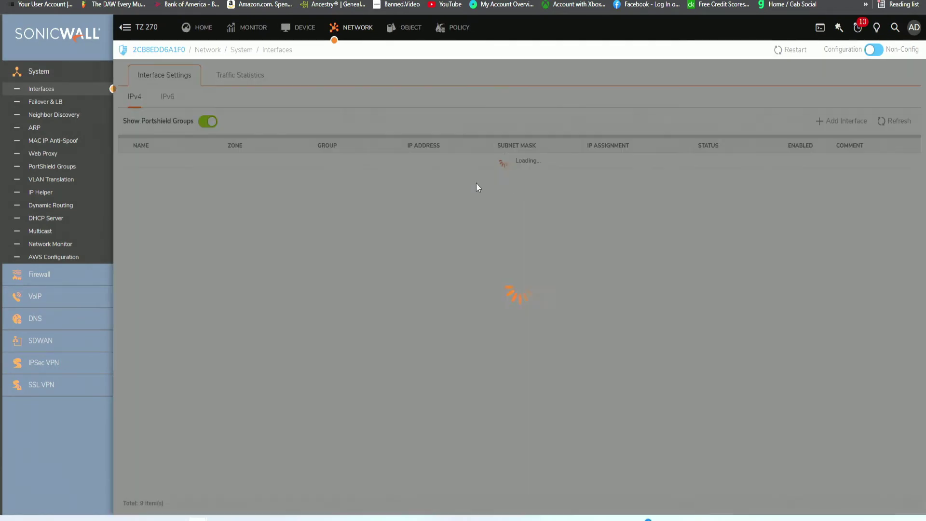
click(720, 114)
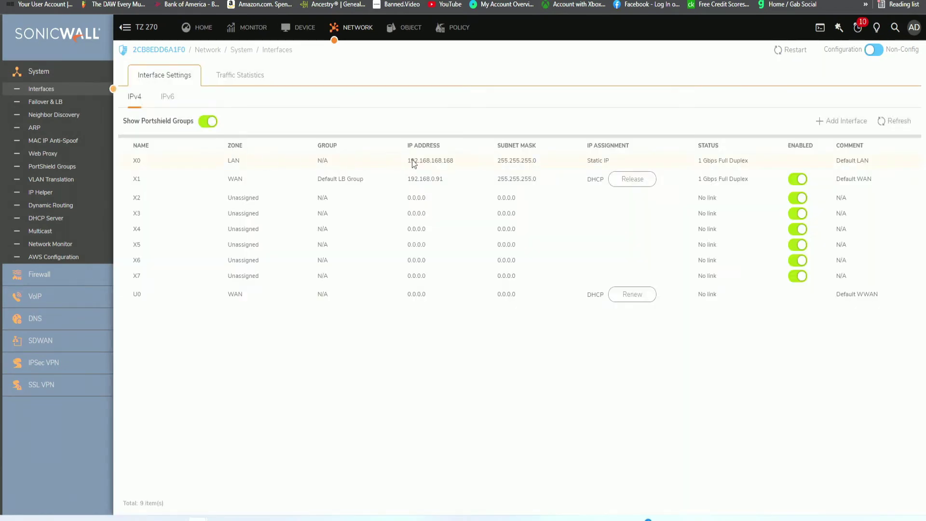
mouse_move(421, 158)
Reopen X0's settings and replace its IP address 192.168.168.168 with 10.13.0.1.
click(447, 161)
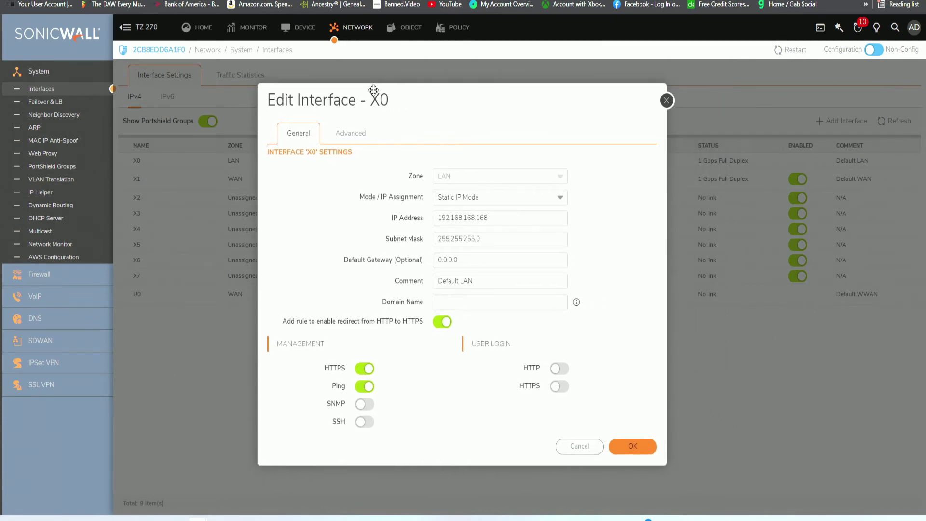
drag(387, 101, 344, 98)
click(452, 202)
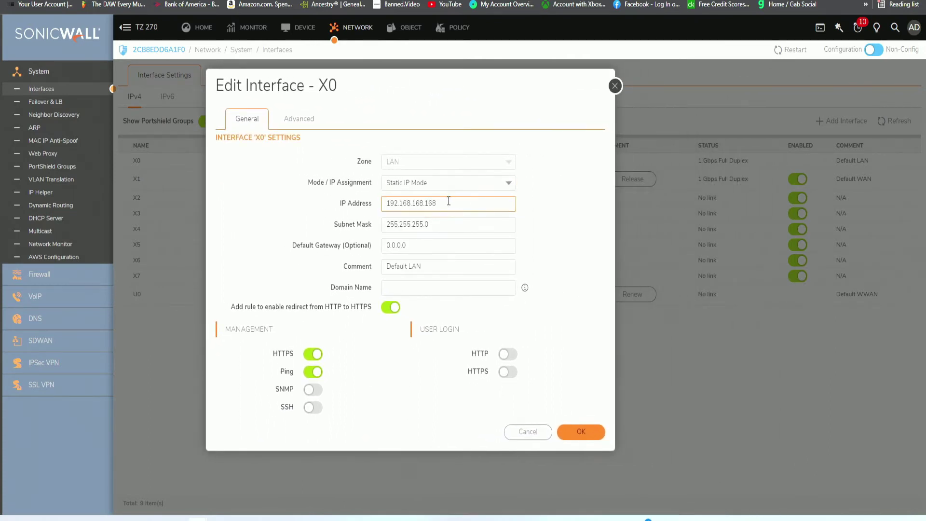
double_click(458, 207)
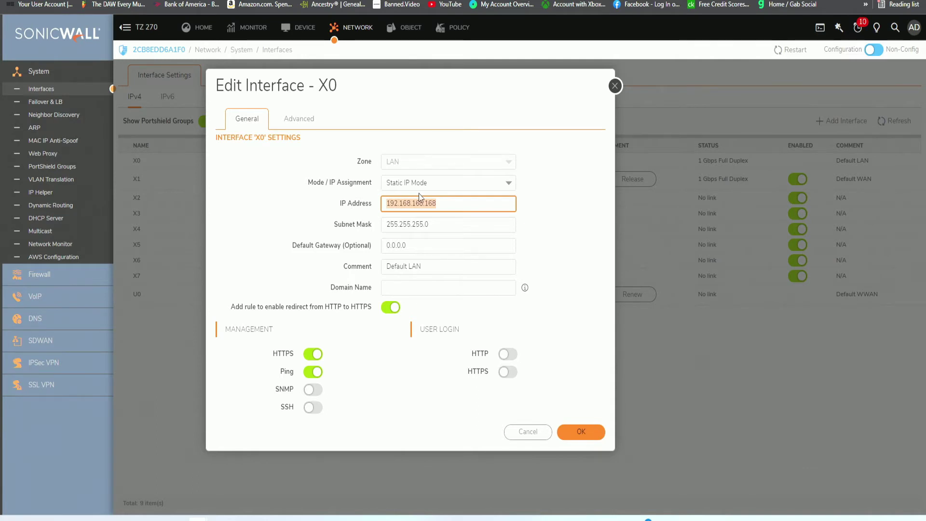
text(10.13.0.1)
Review the subnet mask 255.255.255.0, default gateway 0.0.0.0 and Default LAN comment.
click(421, 224)
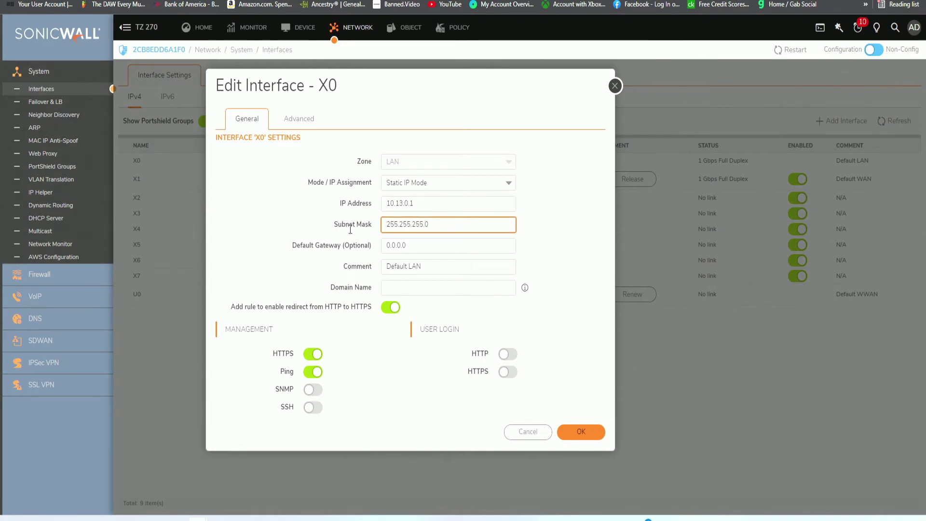
drag(345, 225, 371, 225)
click(412, 245)
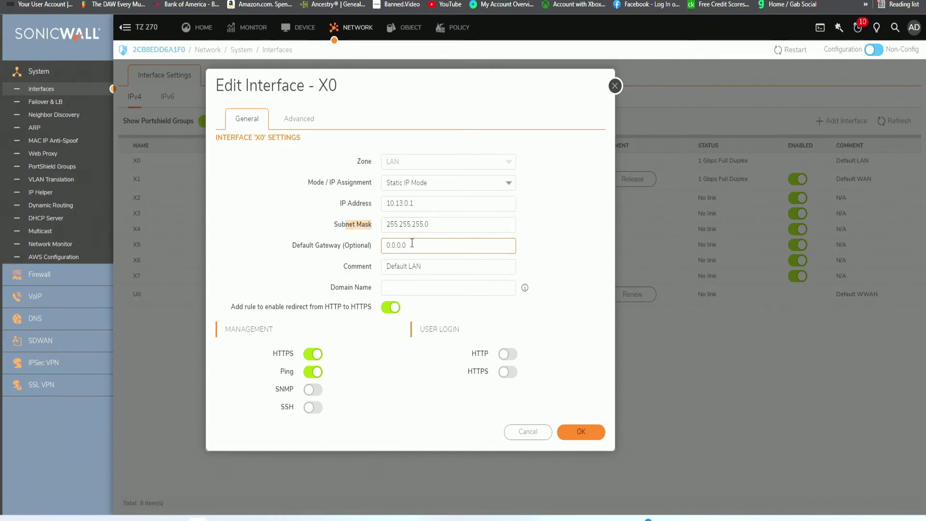
drag(421, 243, 367, 243)
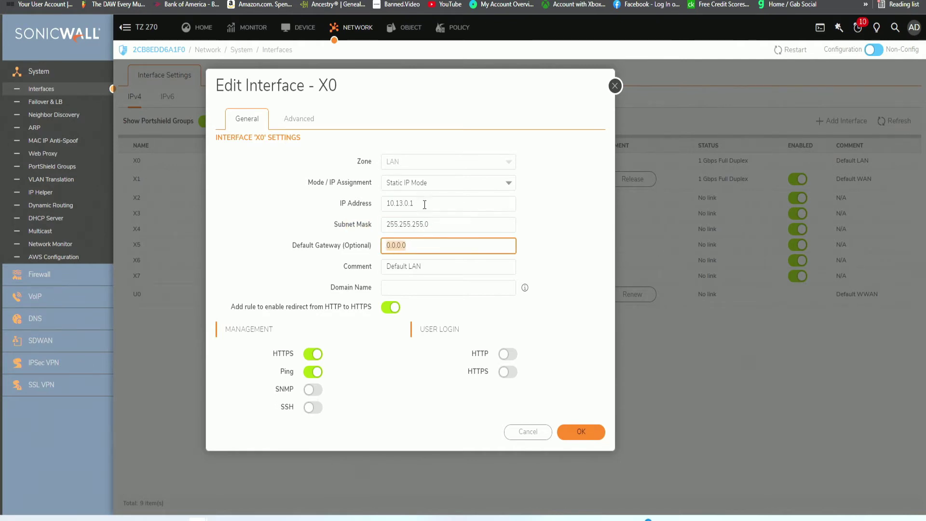
click(440, 266)
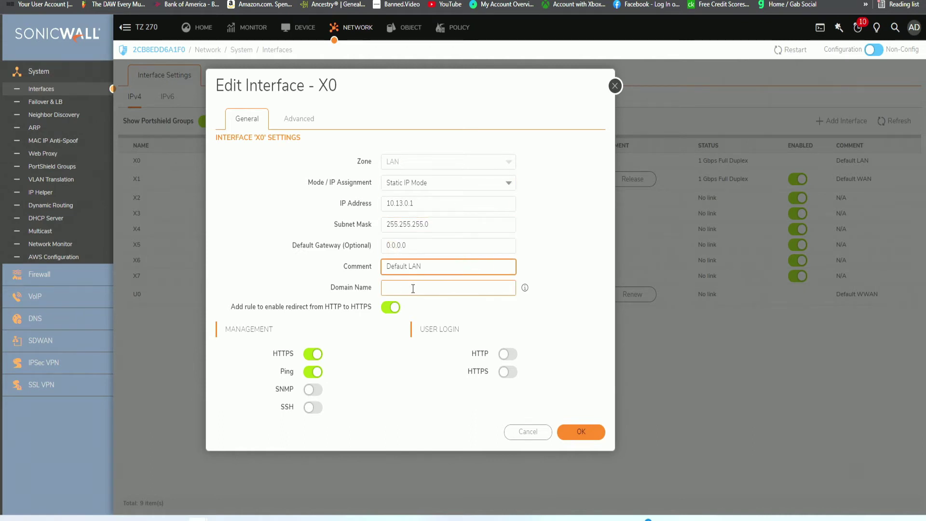
mouse_move(525, 289)
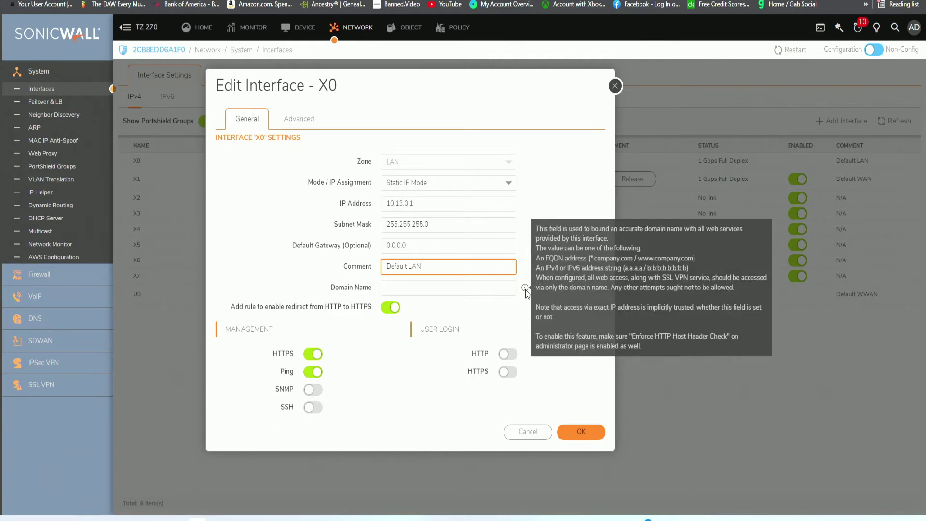
click(420, 290)
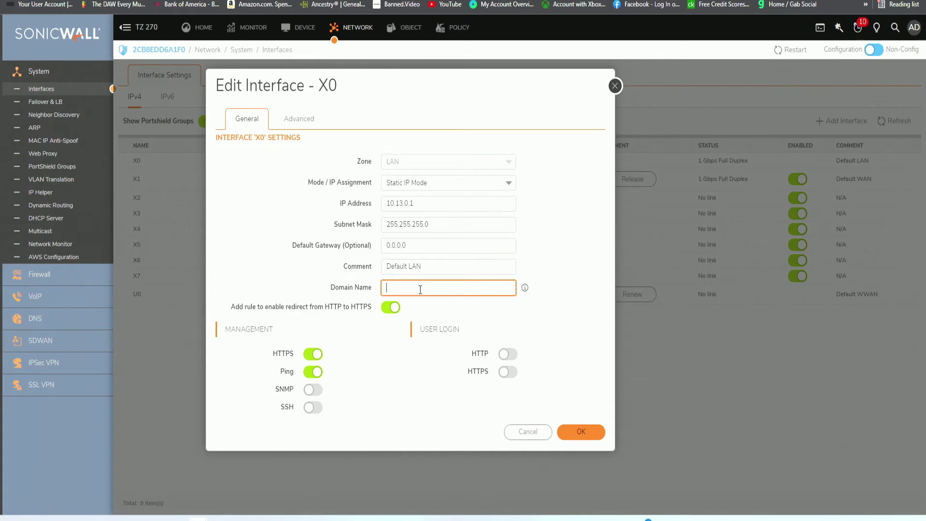
text(www.telifox.com)
mouse_move(525, 288)
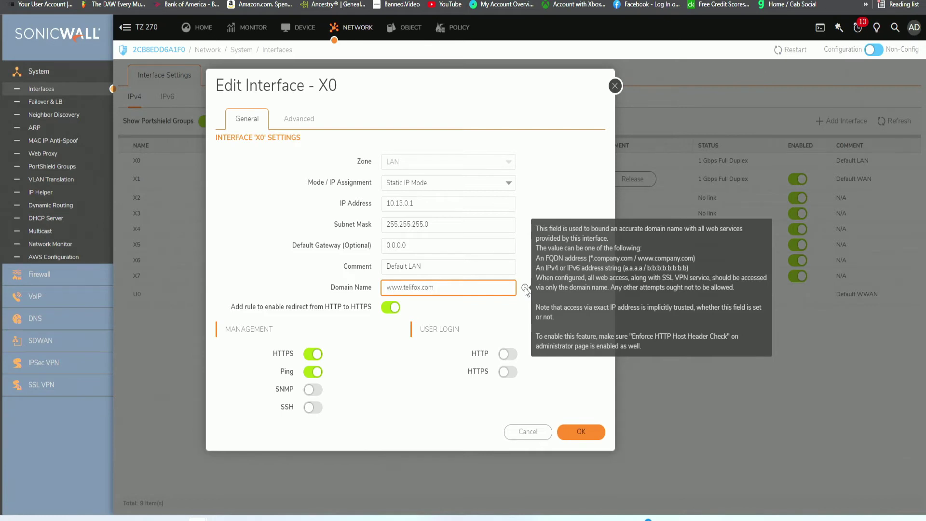
drag(243, 308, 325, 307)
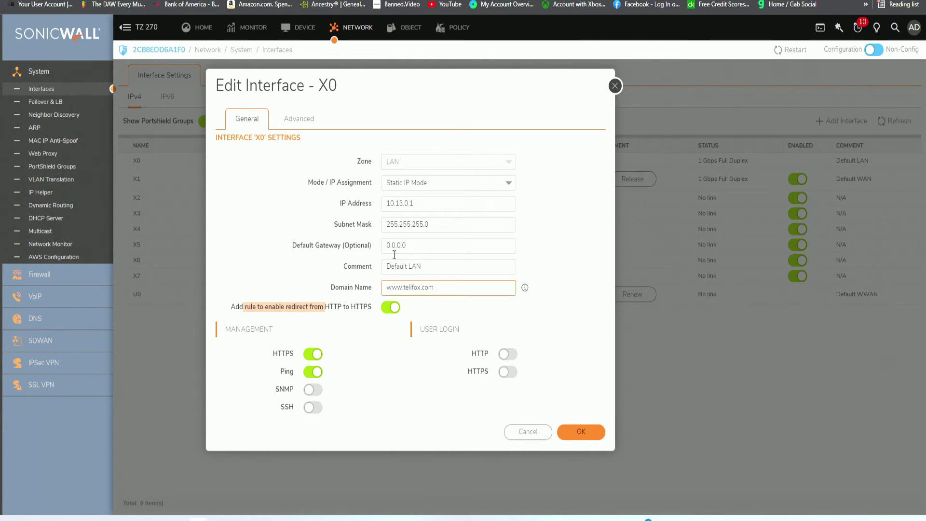
click(341, 299)
drag(282, 410, 301, 409)
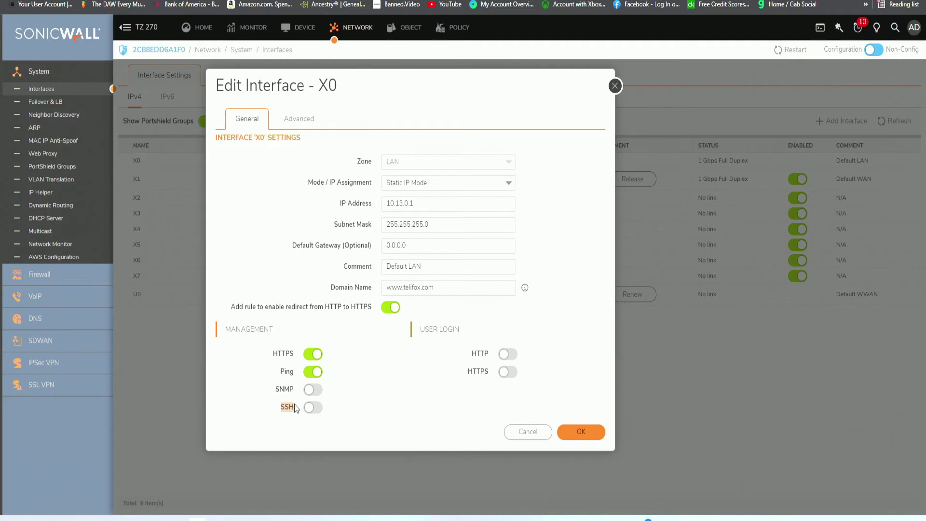
Turn SNMP management on for X0, then switch it back off.
click(279, 389)
double_click(280, 389)
click(318, 391)
click(317, 390)
click(511, 411)
Enable user login over HTTPS for X0.
drag(422, 327, 473, 332)
click(453, 347)
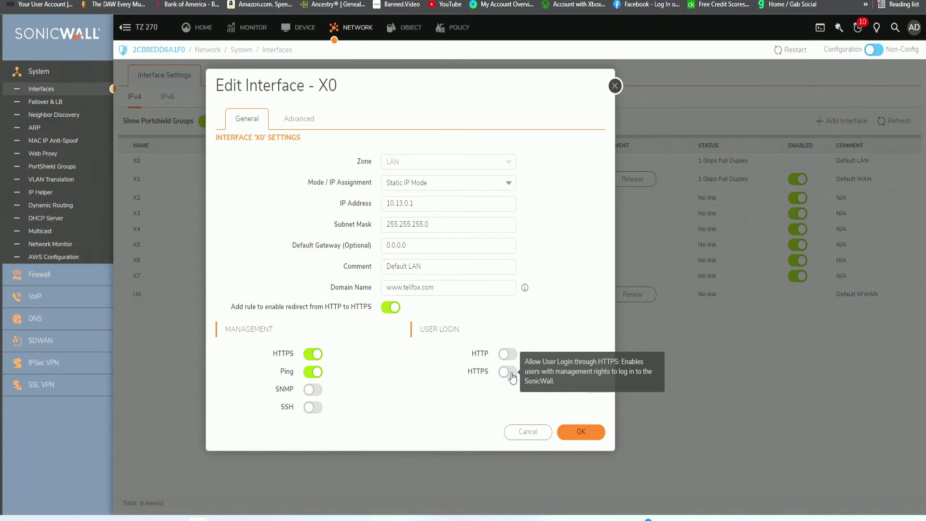
click(508, 372)
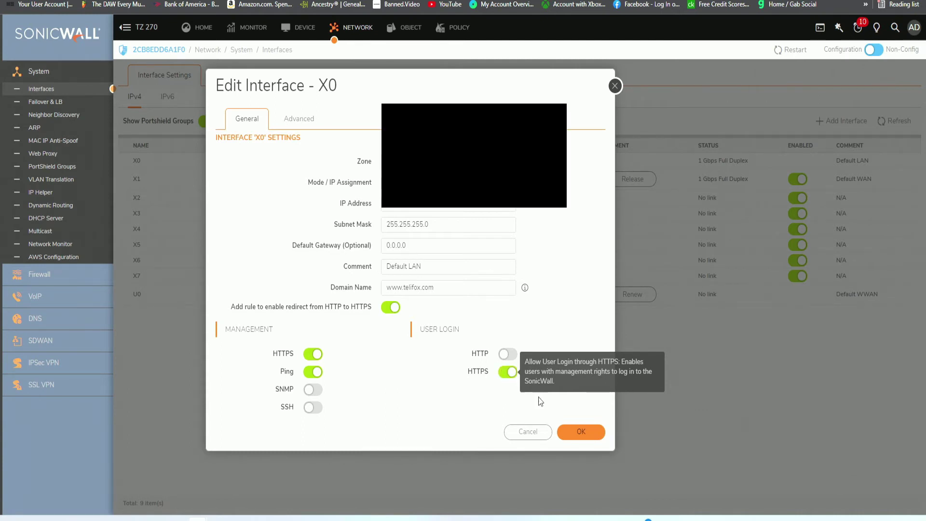
On X0's Advanced tab, enable switch auto-discovery, multicast support and 802.1p tagging.
click(293, 122)
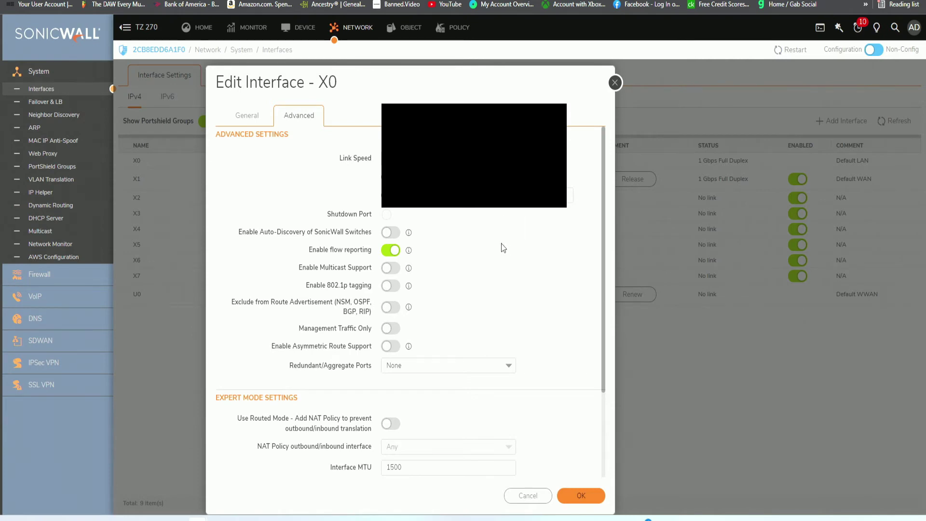
scroll(502, 247, down, 1)
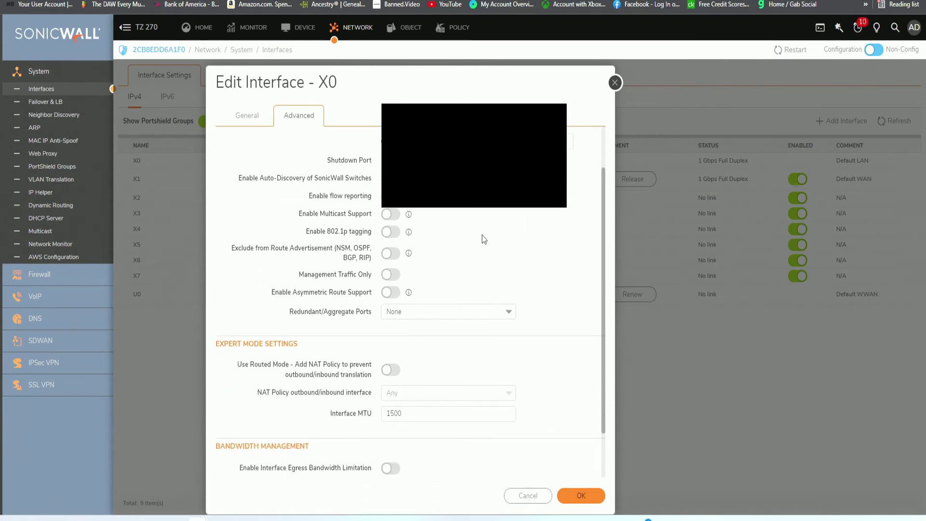
scroll(481, 240, up, 1)
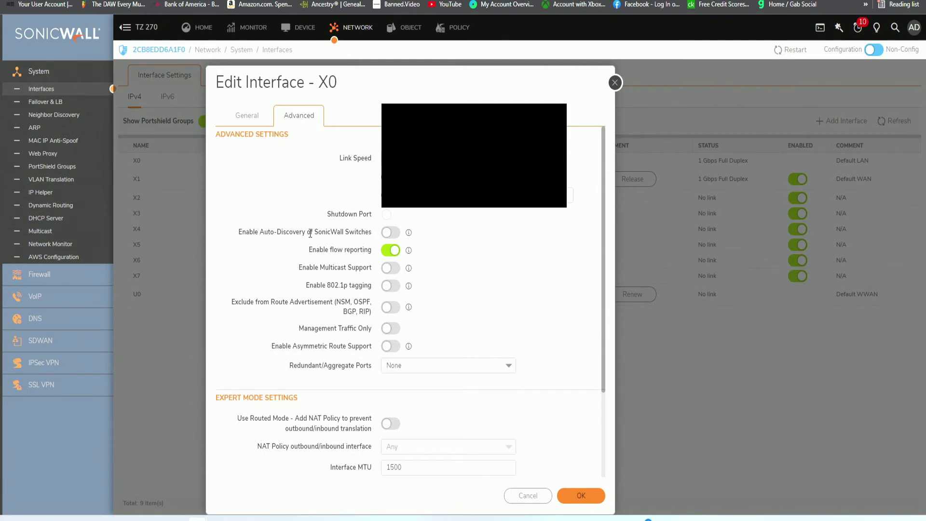
click(388, 233)
scroll(342, 324, down, 3)
scroll(372, 337, up, 3)
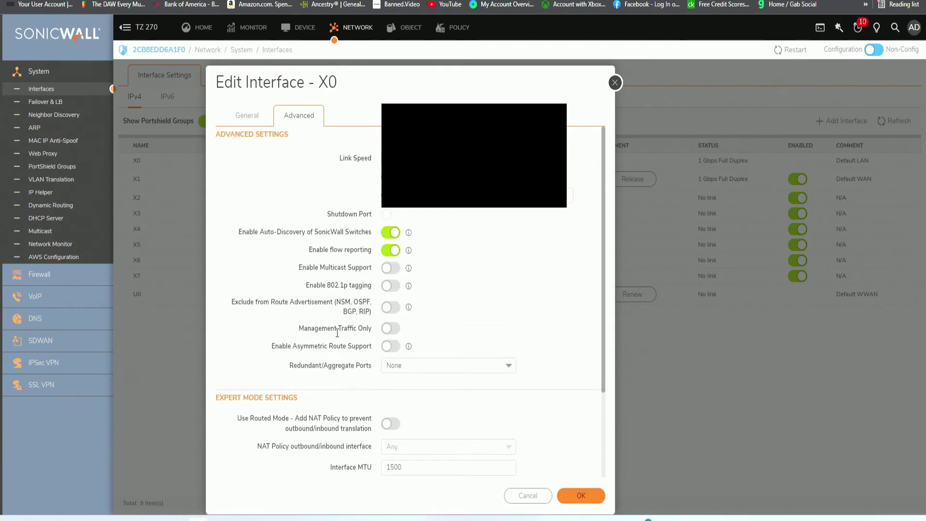
click(388, 269)
click(385, 288)
Point out the route advertisement exclusion, management-traffic-only, asymmetric route and redundant/aggregate port options.
drag(231, 302, 374, 315)
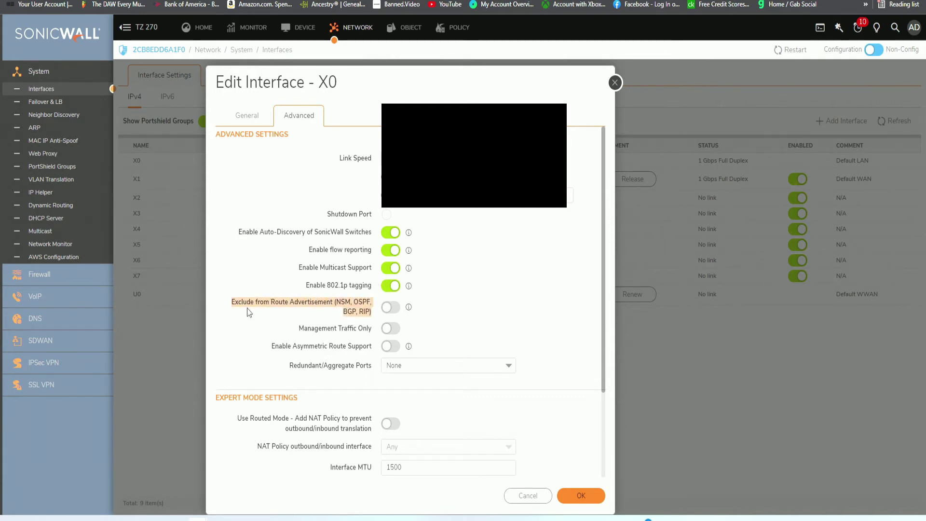
click(357, 301)
double_click(300, 302)
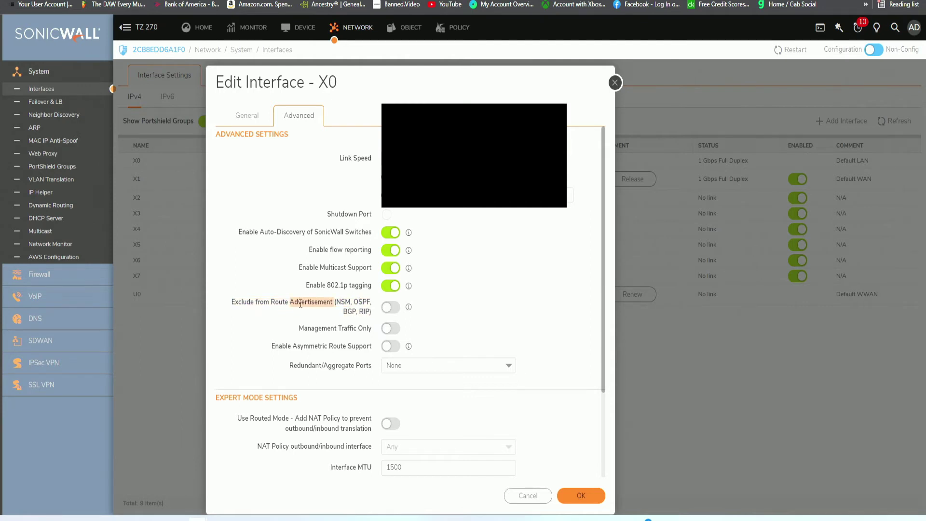
drag(299, 327, 356, 334)
drag(279, 348, 337, 347)
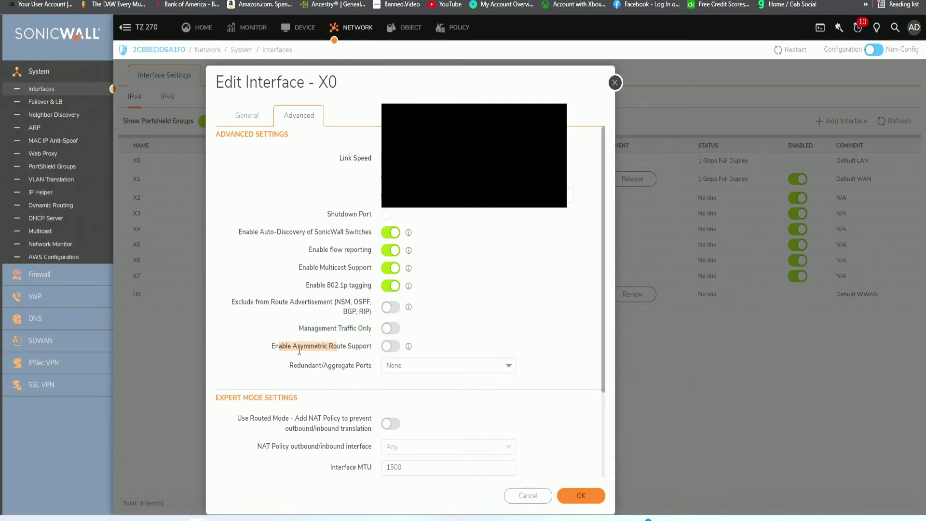
drag(347, 346, 371, 345)
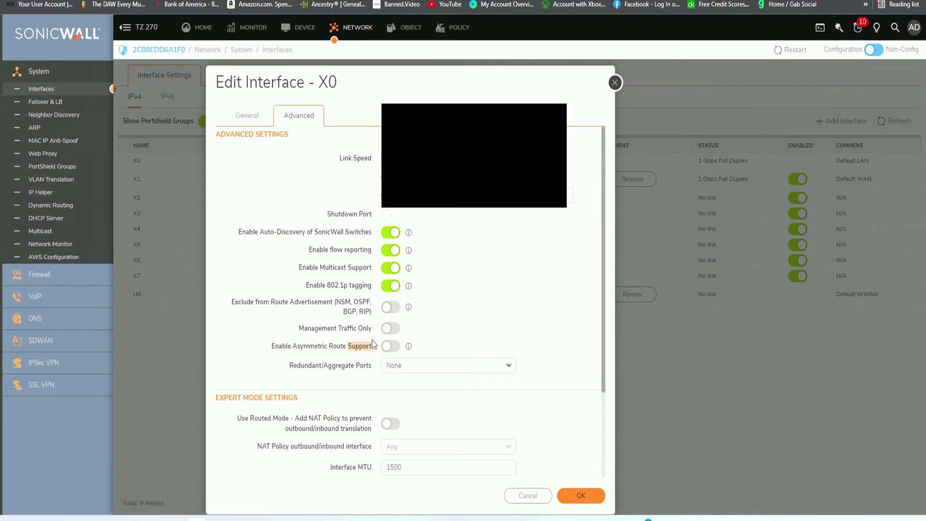
double_click(307, 365)
double_click(340, 365)
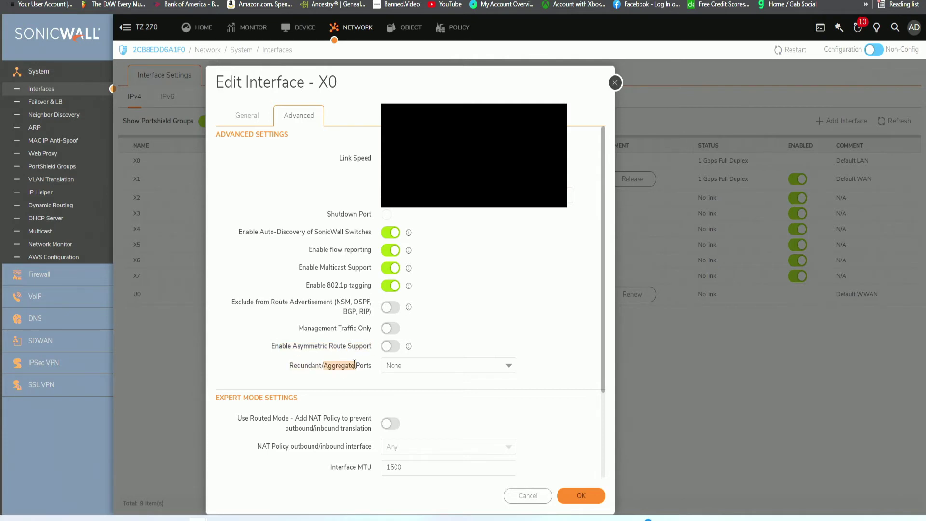
click(342, 365)
scroll(300, 375, down, 3)
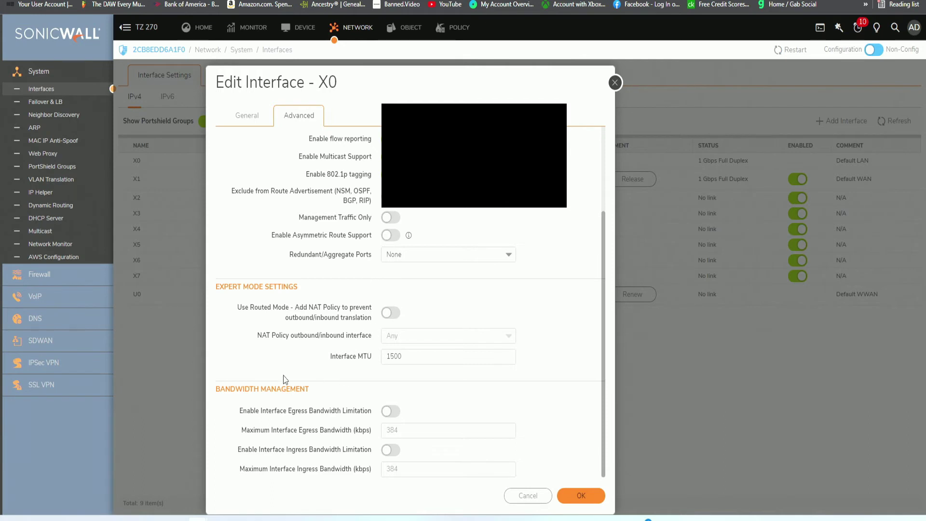
Point out the bandwidth management section's egress limitation and maximum ingress bandwidth settings.
drag(237, 390, 300, 389)
click(304, 432)
double_click(308, 467)
drag(250, 411, 293, 408)
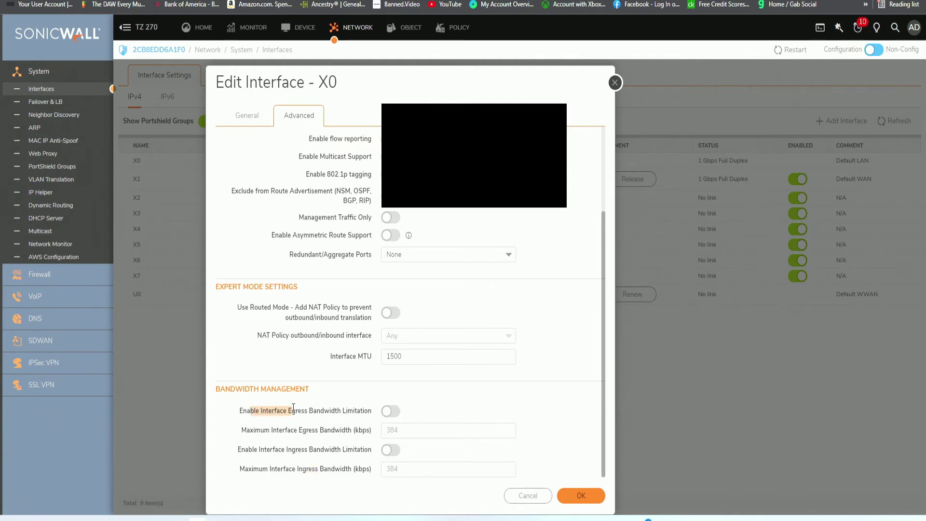
click(350, 412)
double_click(302, 411)
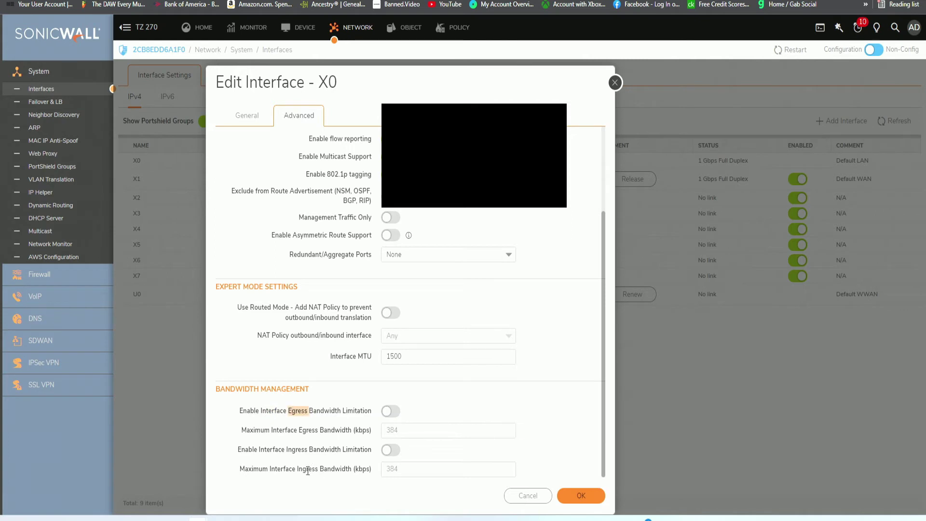
double_click(307, 469)
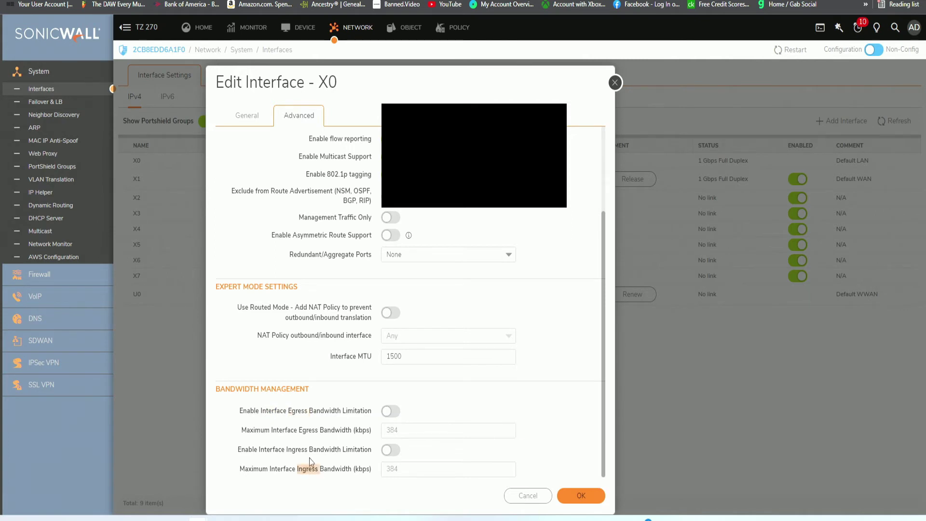
triple_click(309, 410)
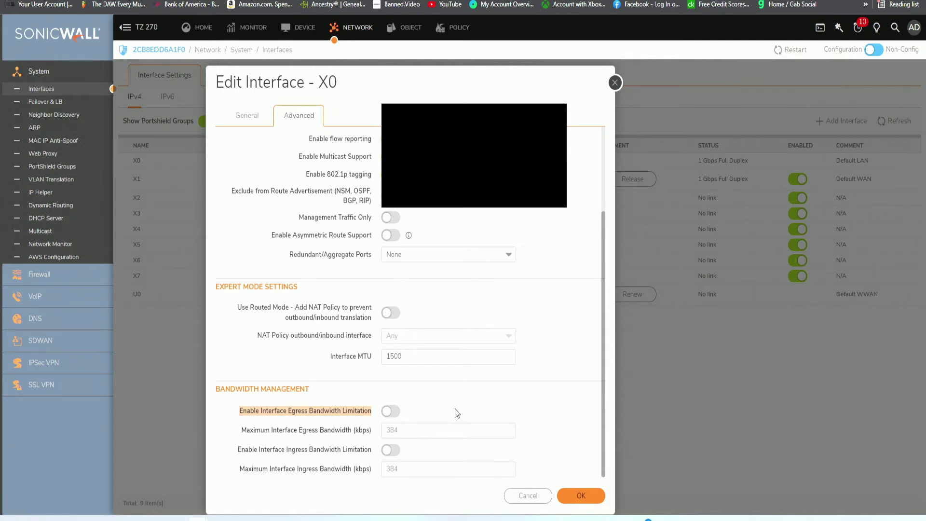
Toggle egress bandwidth limitation (384 kbps) on and back off, then save X0's changes.
click(388, 413)
double_click(409, 430)
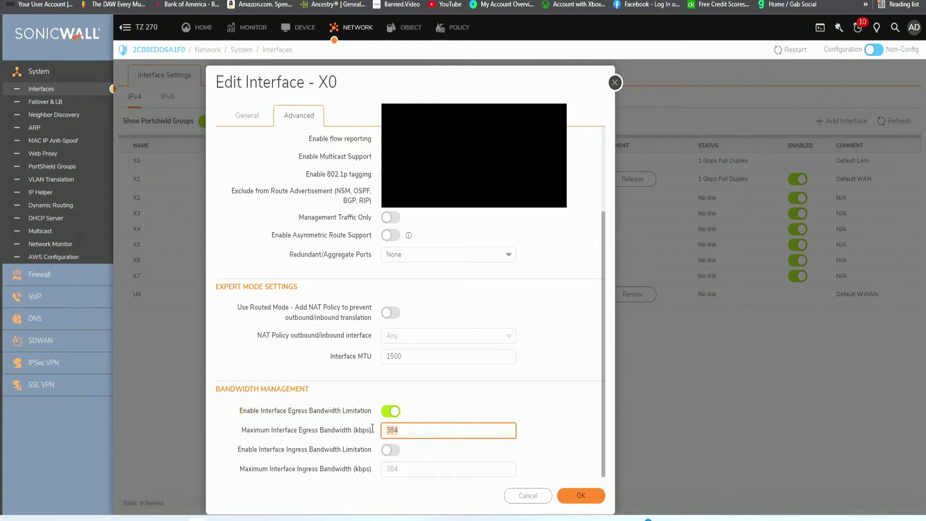
click(391, 411)
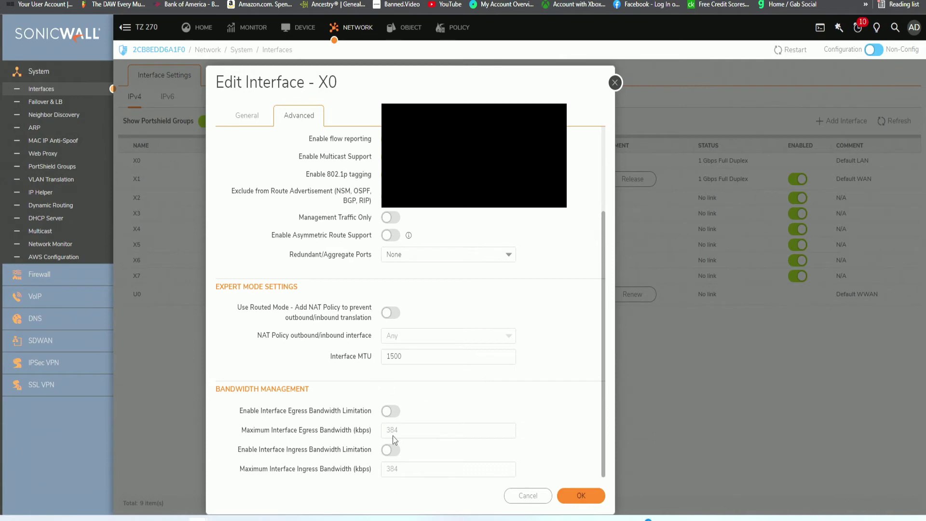
click(582, 496)
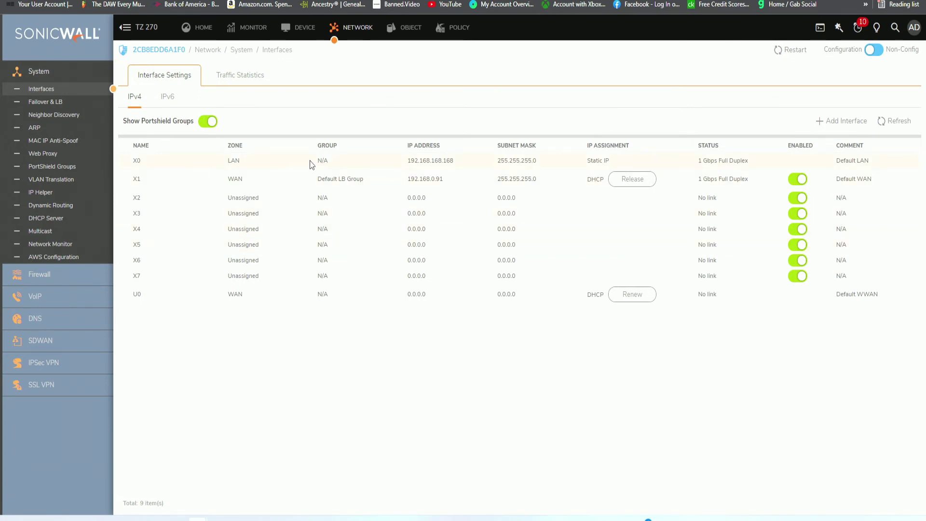
Reopen the Edit Interface dialog for X0 from the Interfaces list.
mouse_move(467, 162)
click(484, 161)
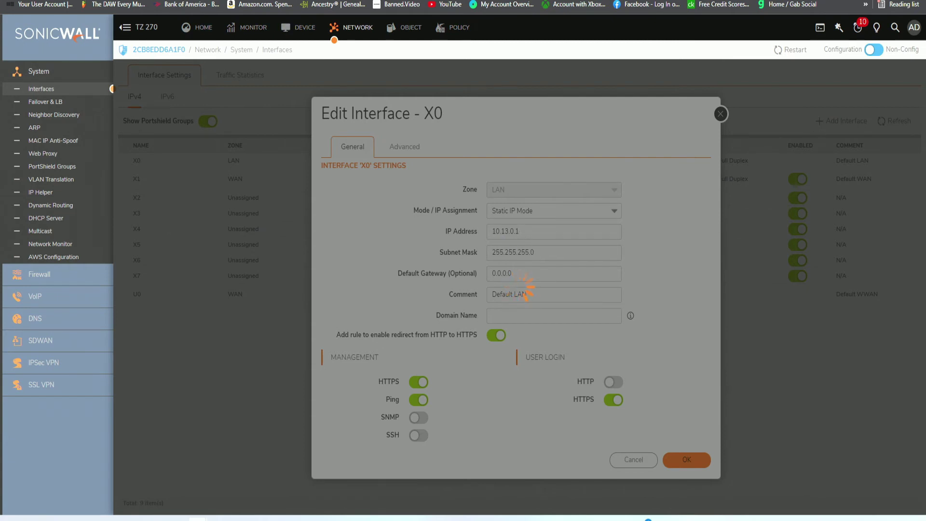
In a new incognito window, load the firewall at 10.13.0.1 and proceed past the certificate warning.
key(ctrl+shift+n)
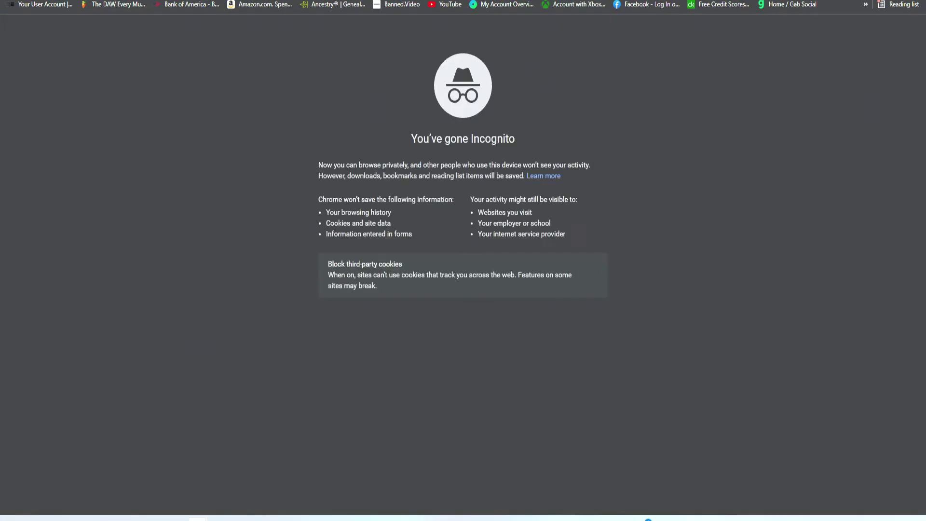
text(1)
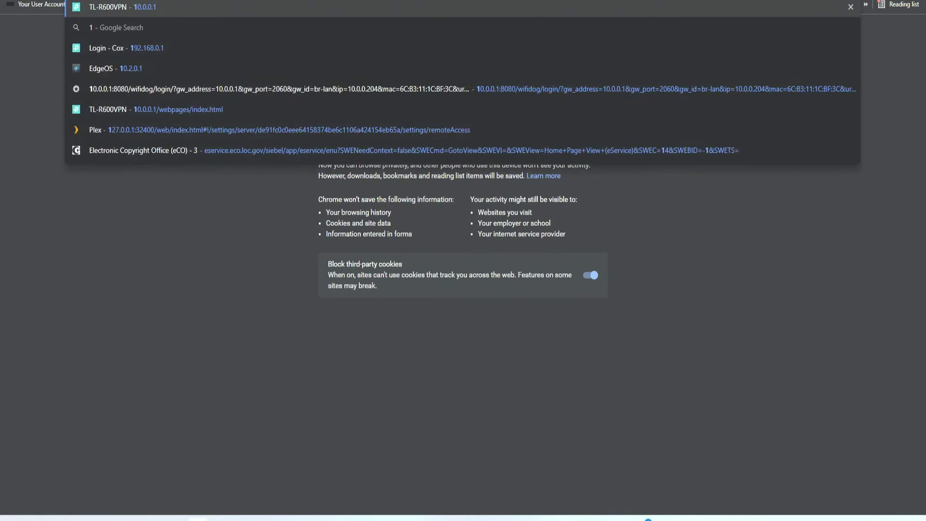
text(0.1.1.1)
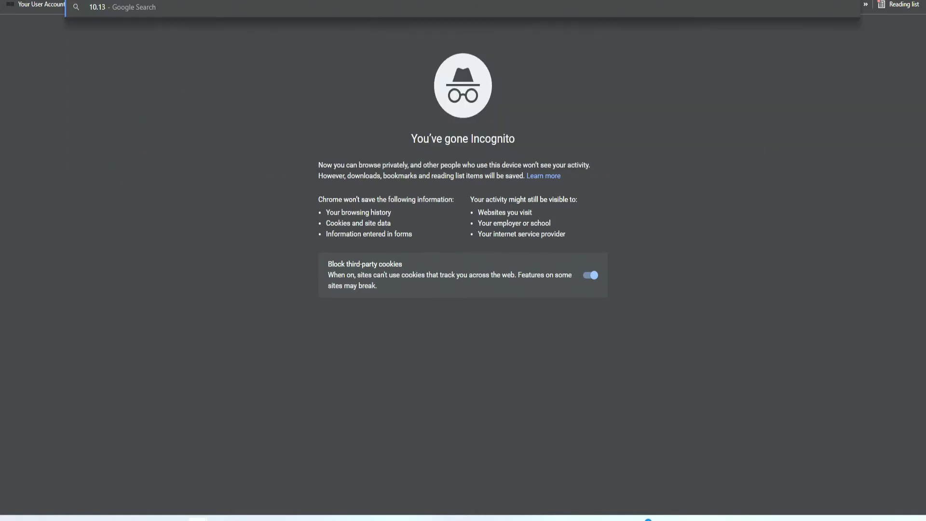
key(Return)
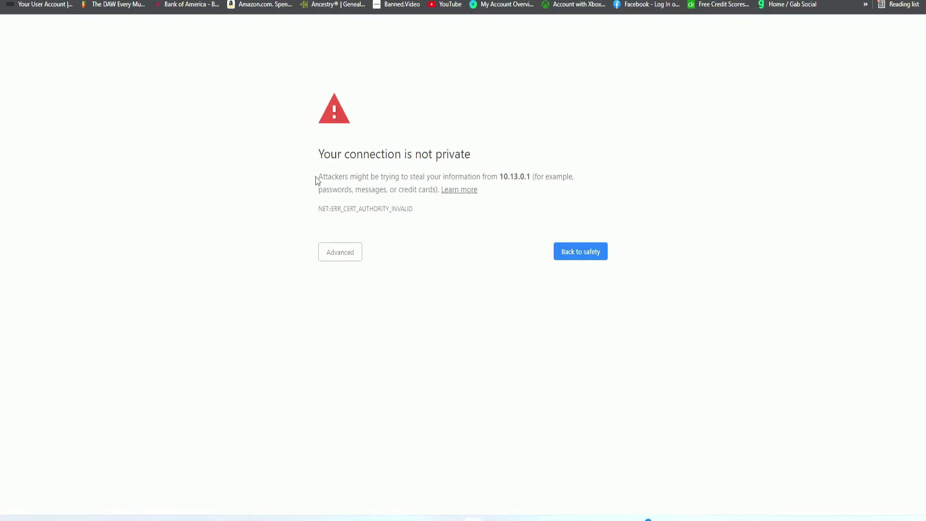
mouse_move(498, 176)
mouse_down()
mouse_move(524, 177)
mouse_move(500, 176)
mouse_up()
click(354, 253)
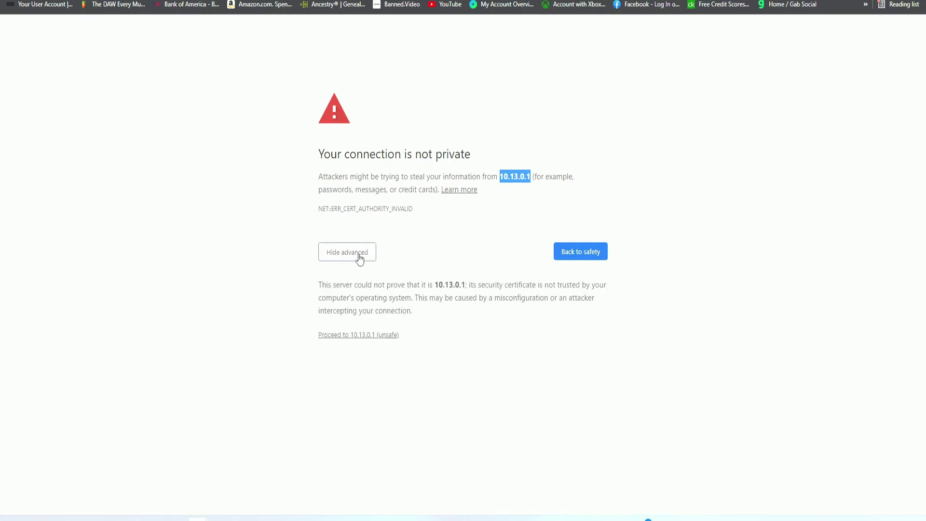
click(343, 333)
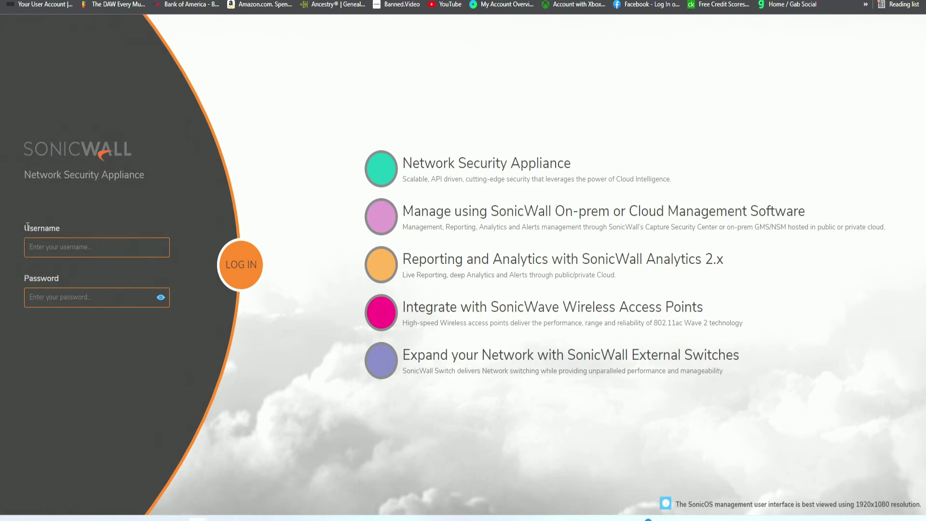
Log in with the admin username and password and view the System dashboard's Device interface list.
drag(18, 228, 58, 223)
double_click(45, 276)
double_click(42, 228)
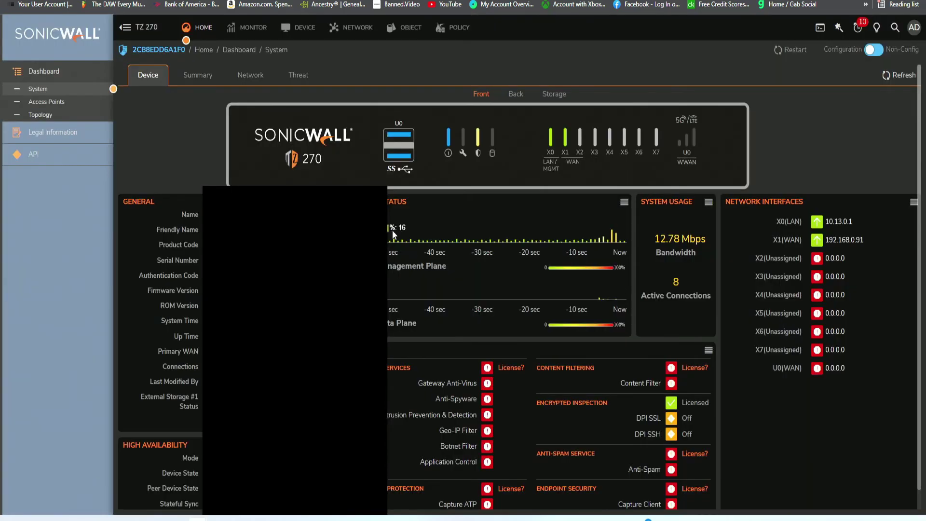
scroll(407, 263, down, 1)
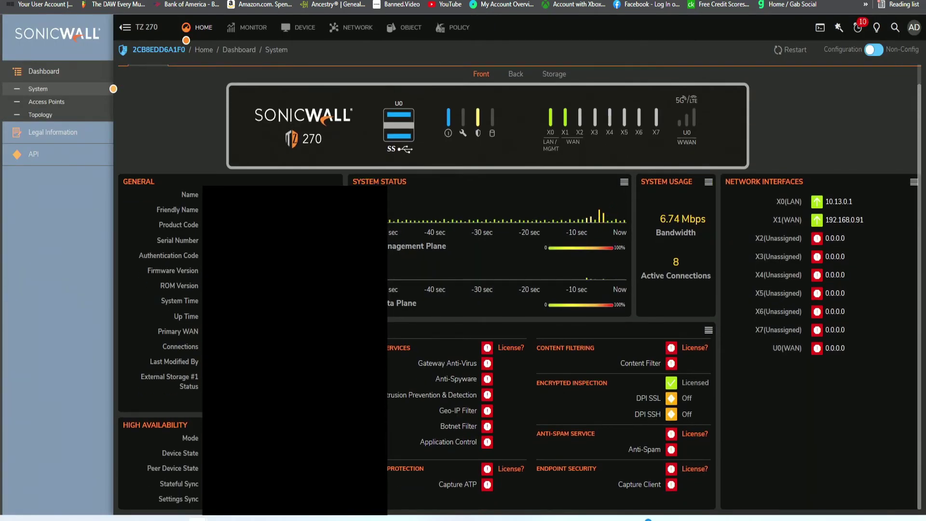
scroll(441, 279, up, 1)
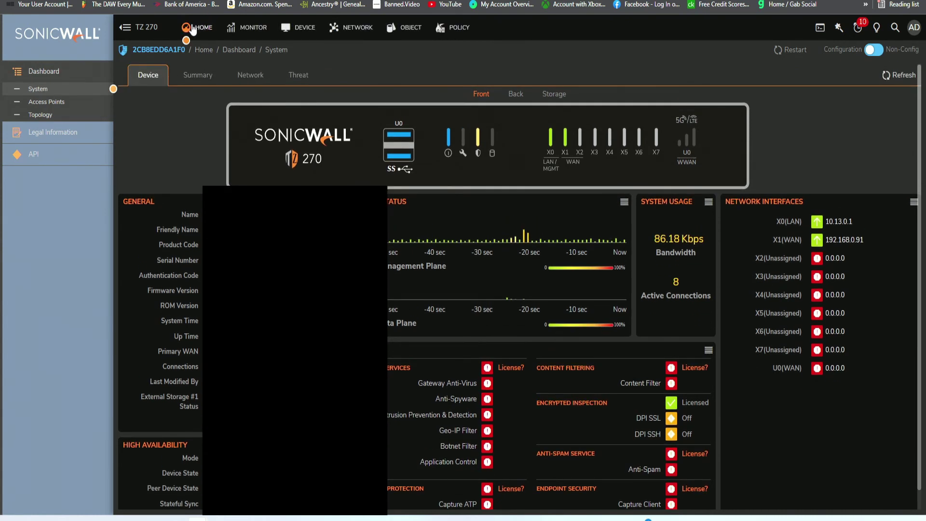
drag(131, 50, 187, 50)
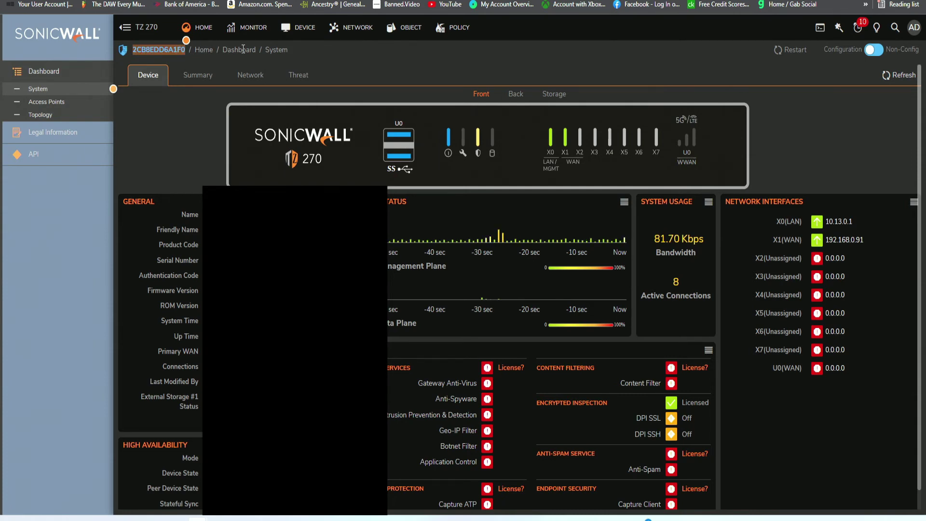
Highlight the Dashboard and System page names in the header.
drag(224, 49, 253, 49)
click(261, 52)
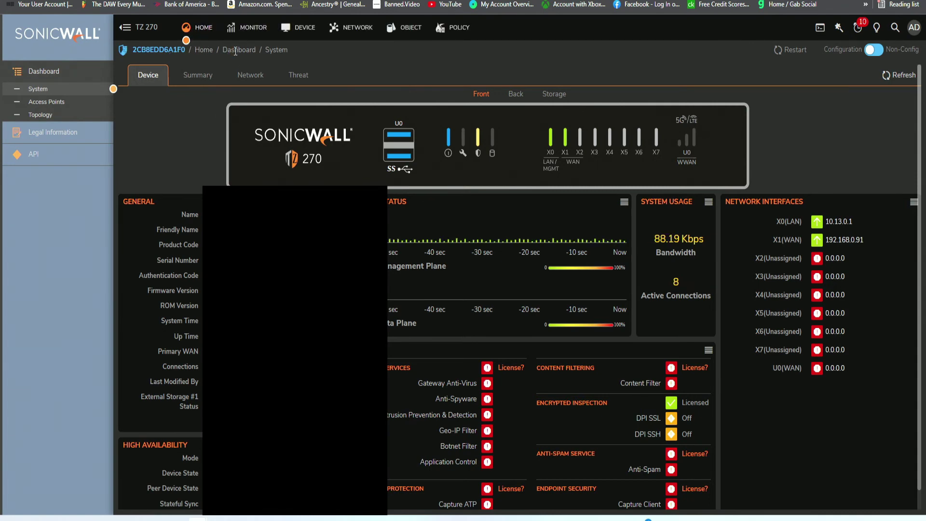
double_click(280, 48)
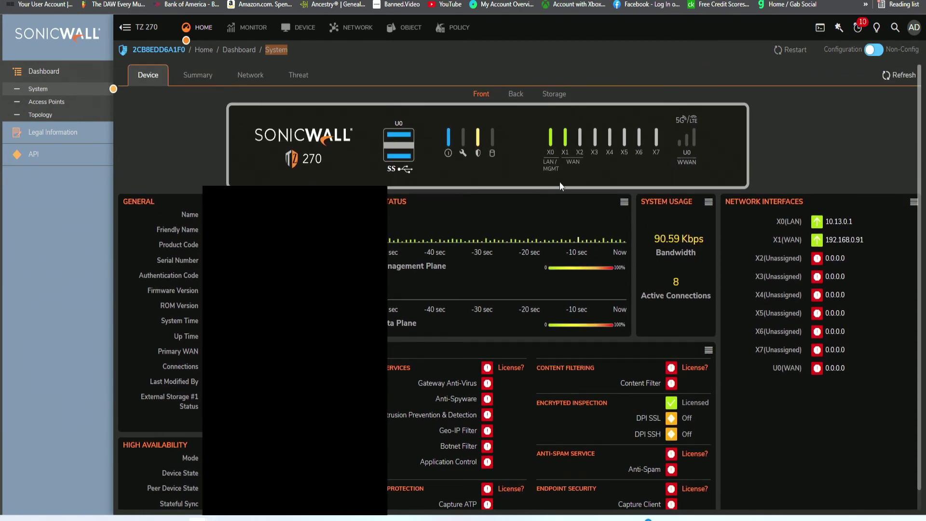
Point out the GENERAL device details, then show the TZ 270 rear panel with X0 and X1 linked.
scroll(430, 171, down, 1)
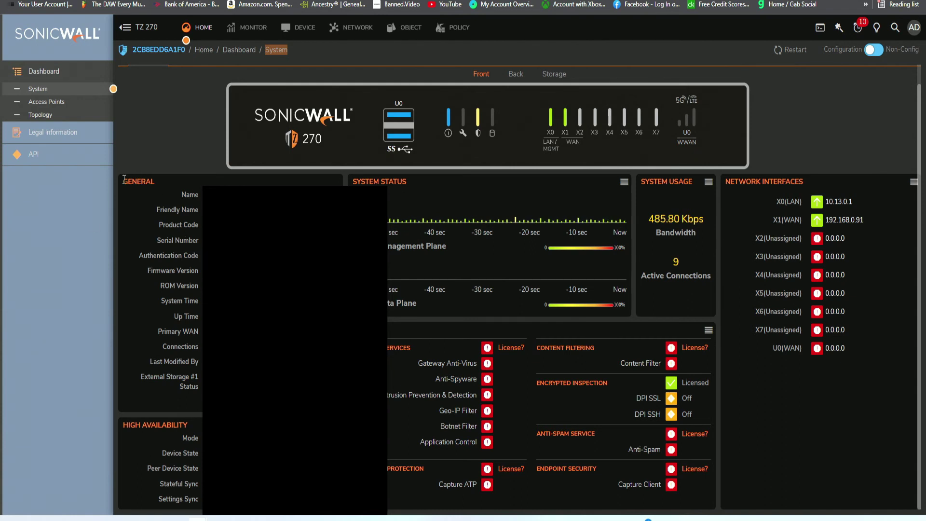
drag(124, 180, 166, 186)
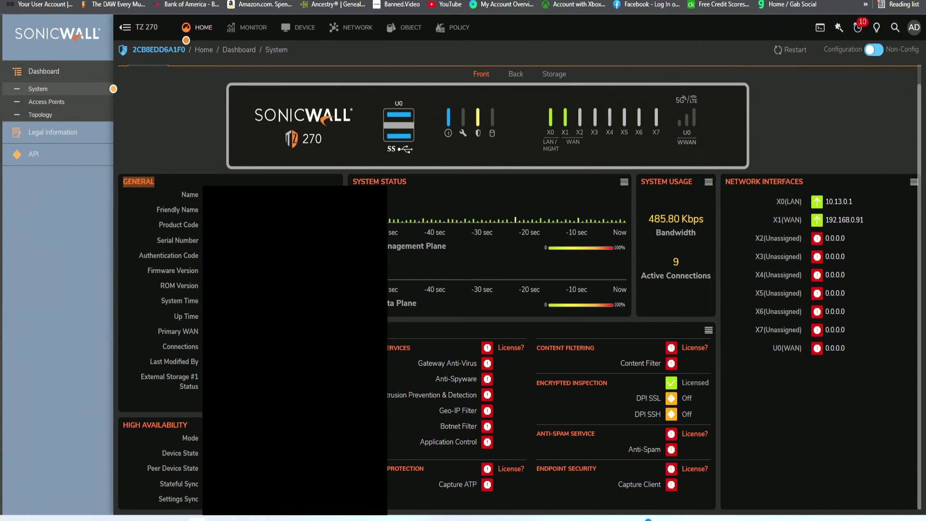
drag(190, 399, 178, 197)
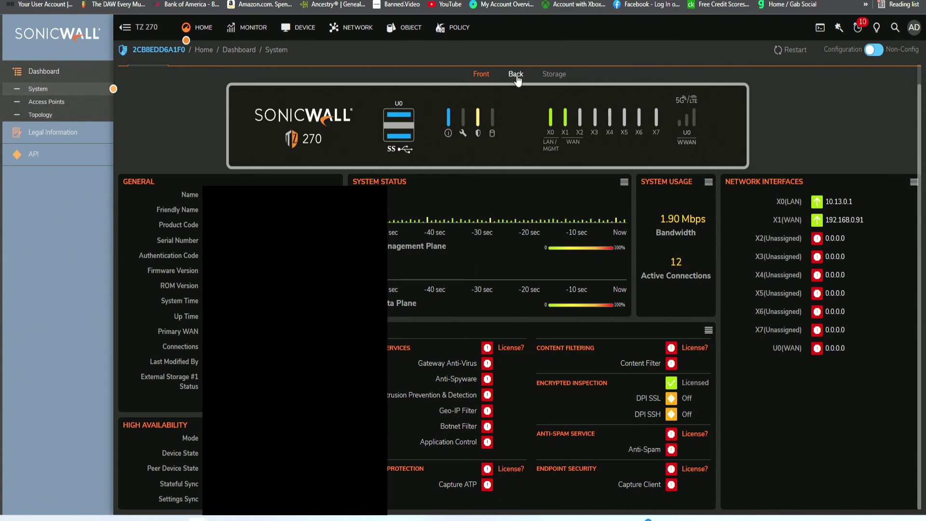
scroll(487, 101, up, 1)
click(515, 104)
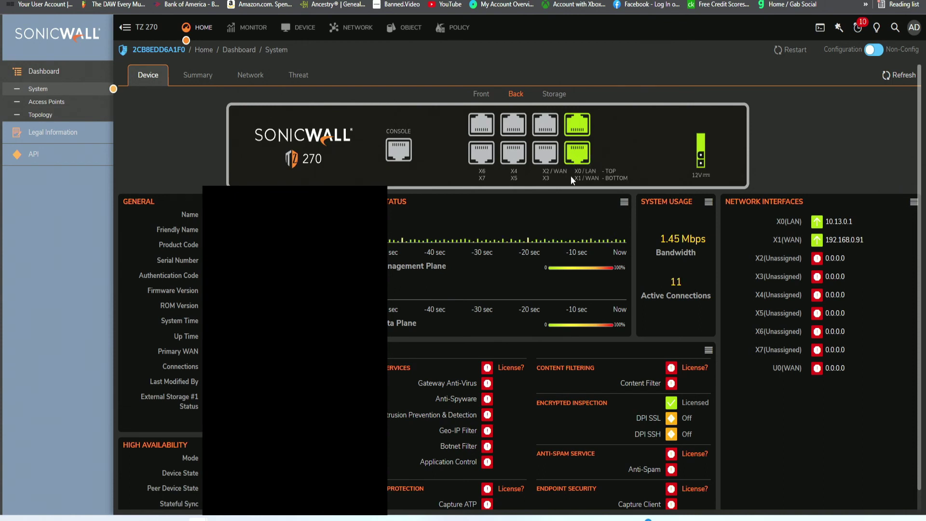
scroll(706, 219, down, 1)
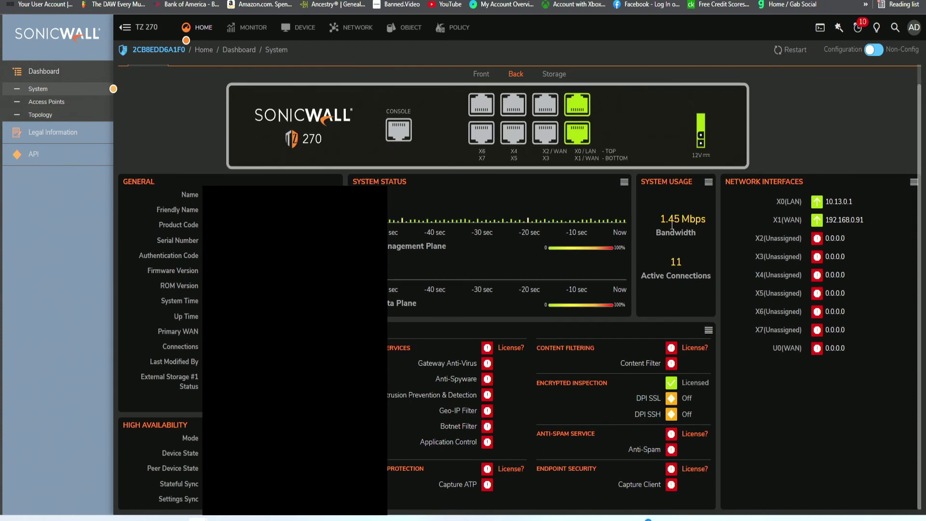
scroll(690, 189, up, 1)
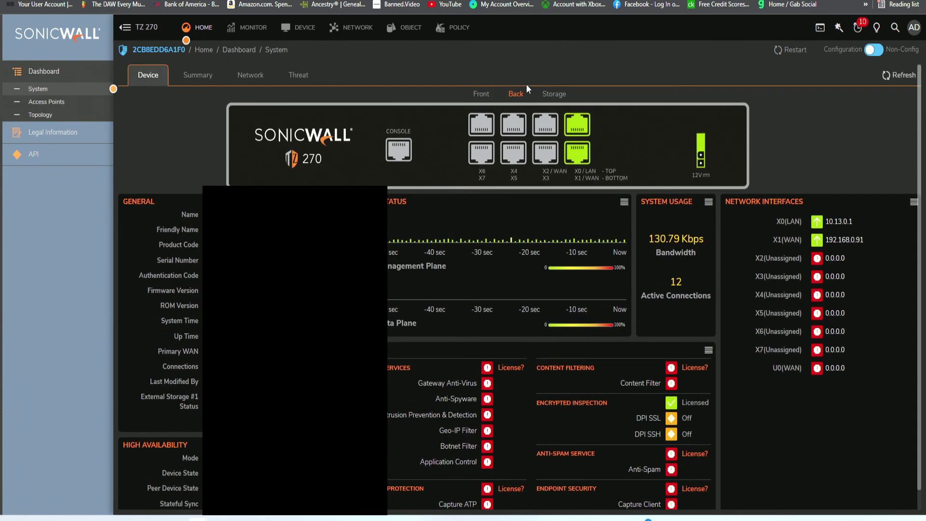
Check the 770 MB storage usage, then return to the Home System dashboard.
click(552, 97)
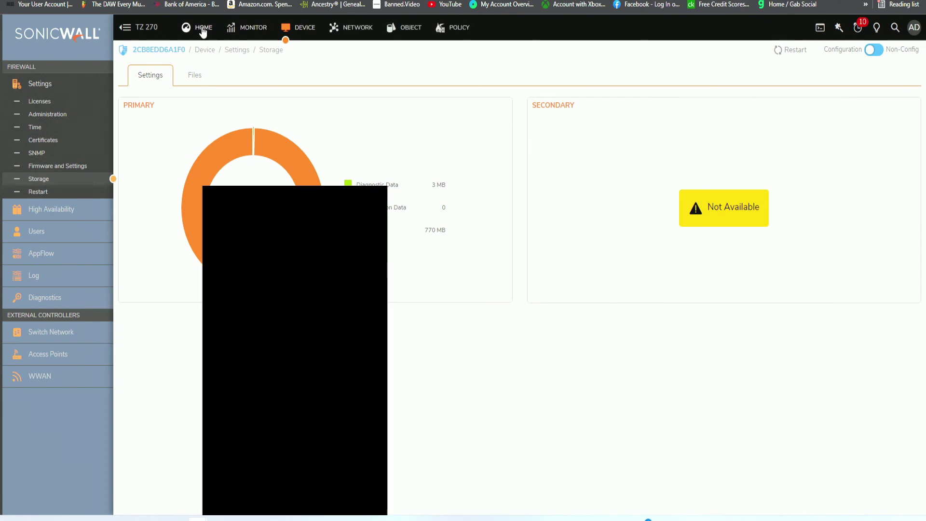
click(203, 30)
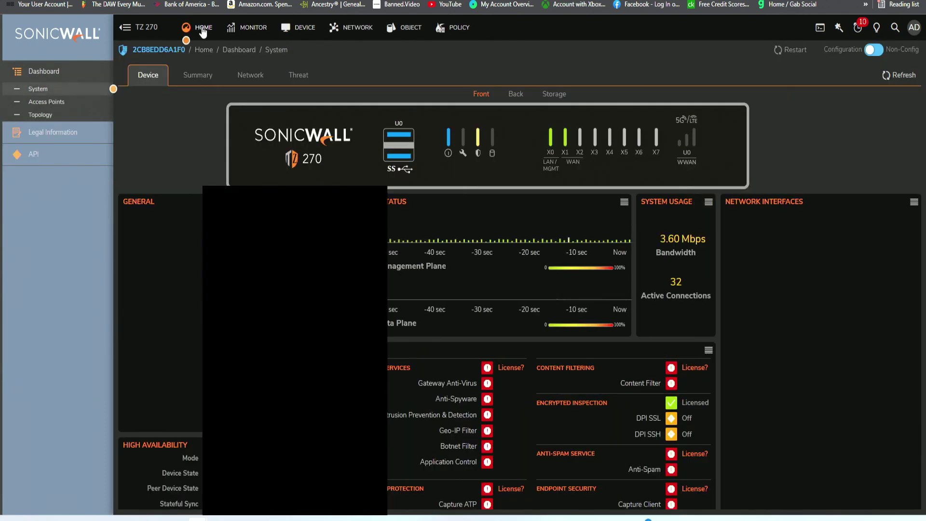
Switch to the Summary view and point out the infected hosts count and encrypted traffic label.
click(191, 78)
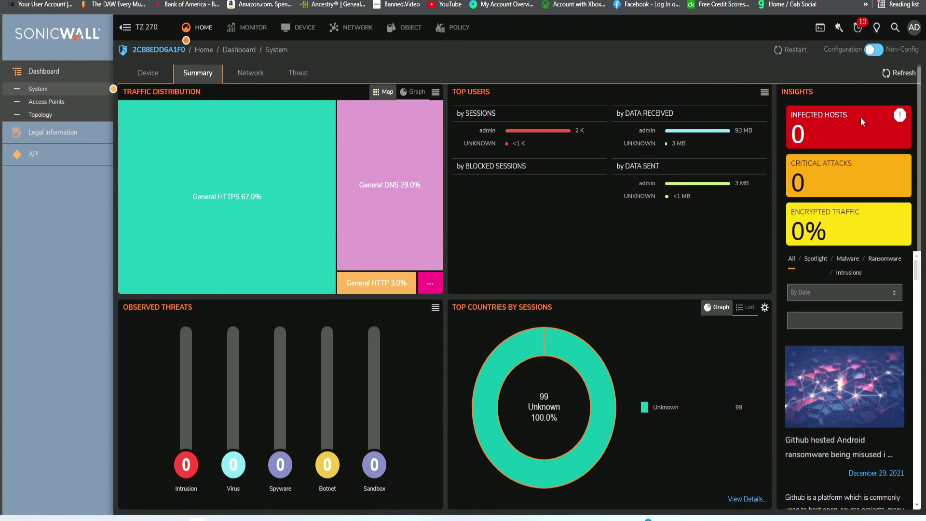
mouse_move(799, 107)
mouse_down()
mouse_move(789, 109)
mouse_move(796, 110)
mouse_up()
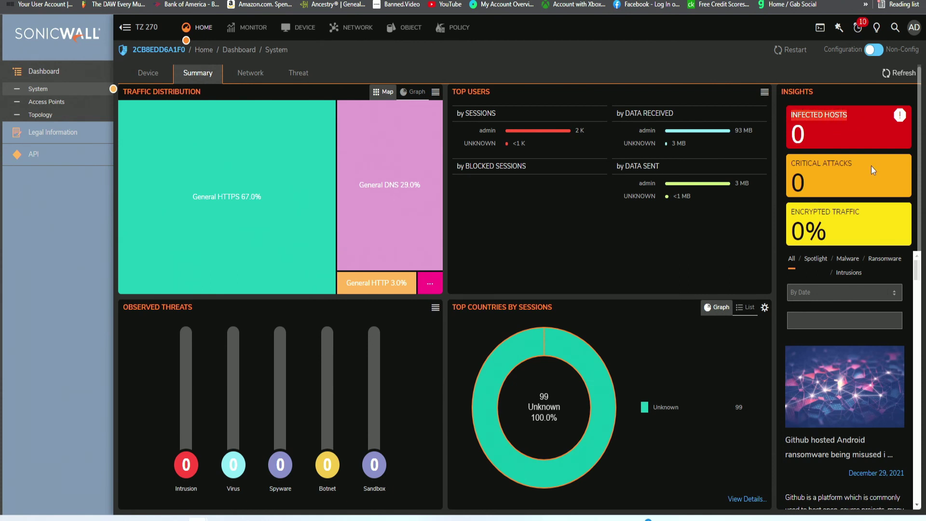
click(841, 159)
drag(876, 208, 794, 209)
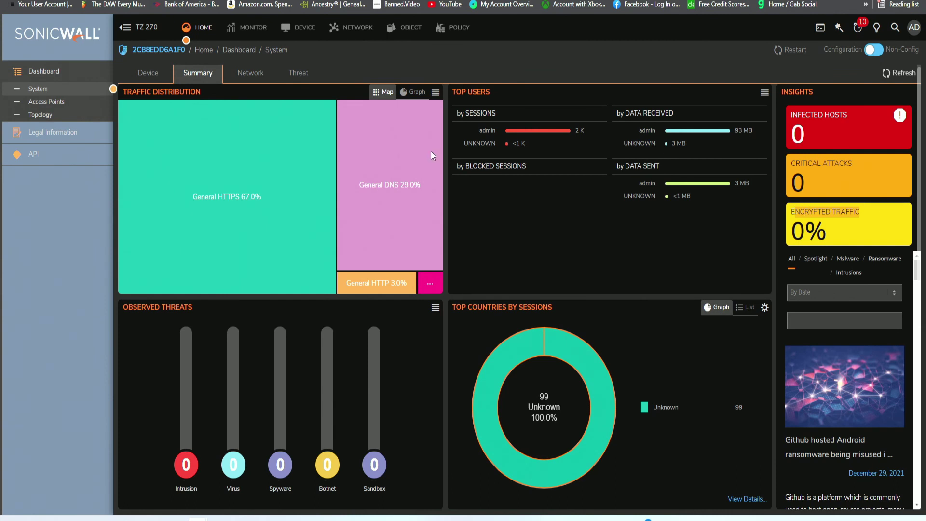
click(137, 95)
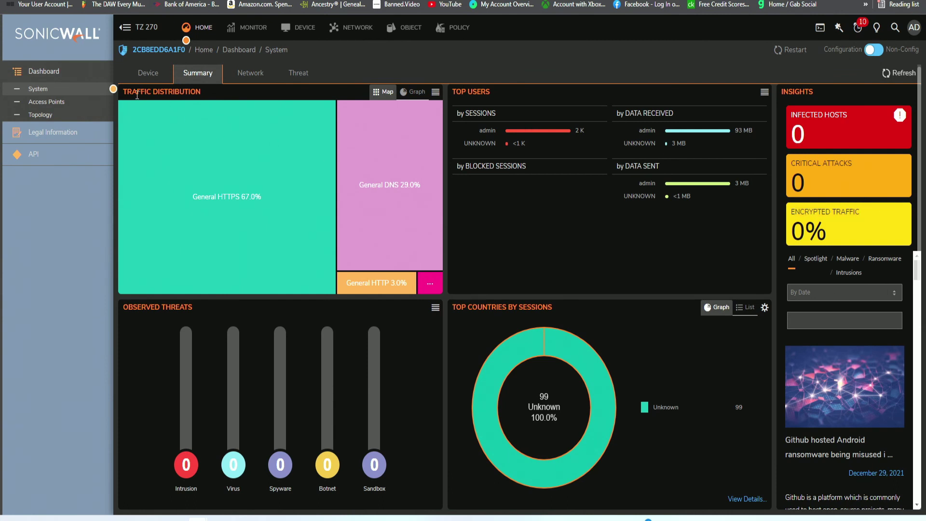
Highlight the traffic distribution, observed threats, top countries and top users panel titles.
double_click(180, 95)
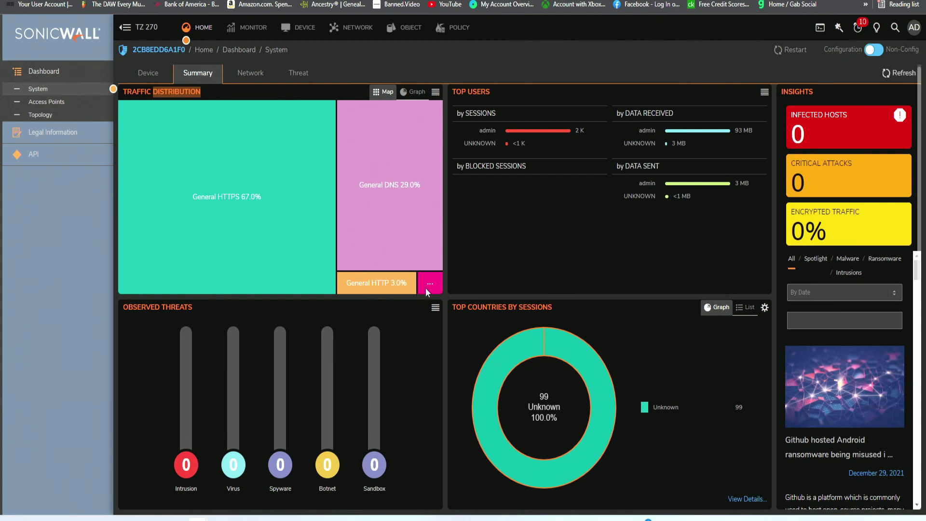
mouse_move(427, 284)
double_click(183, 309)
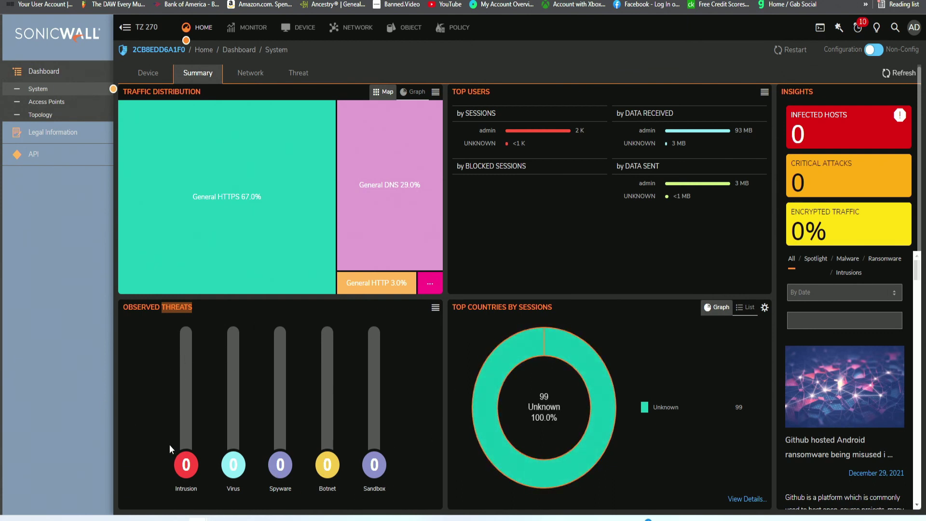
drag(466, 307, 565, 309)
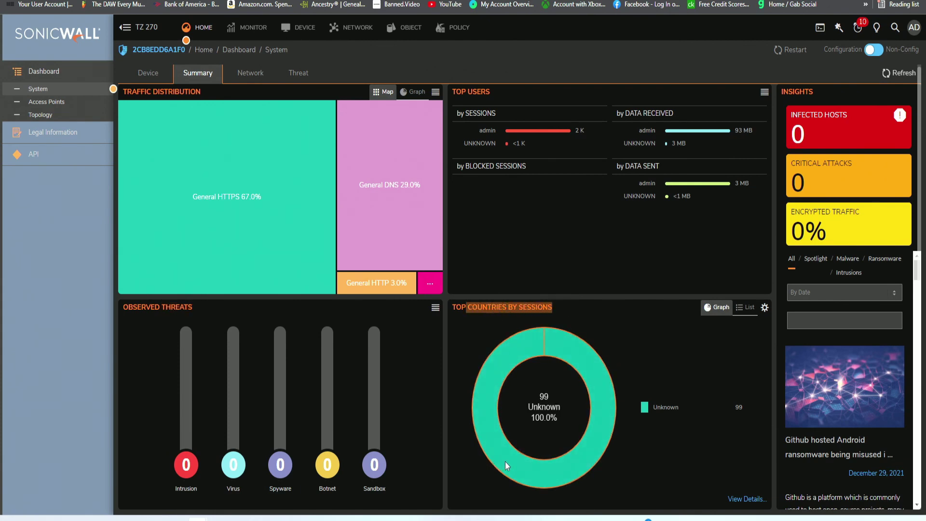
drag(452, 91, 488, 92)
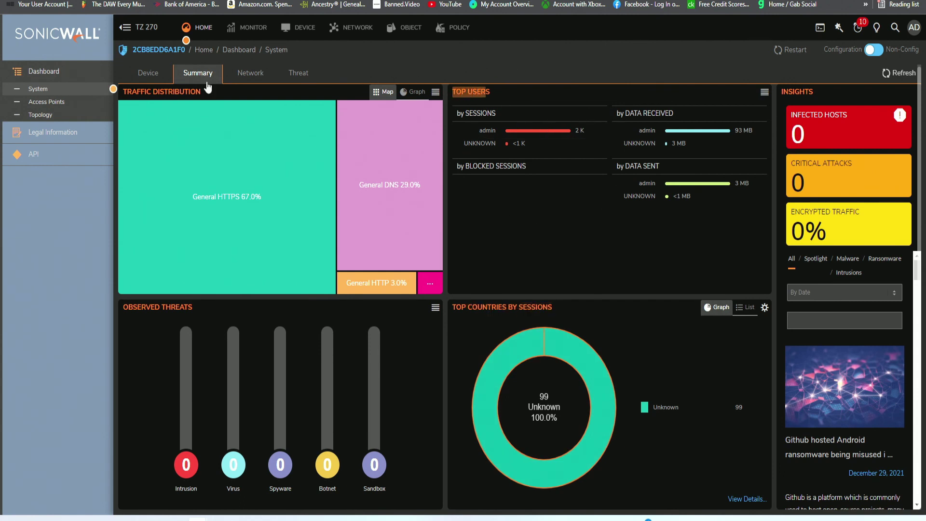
click(252, 76)
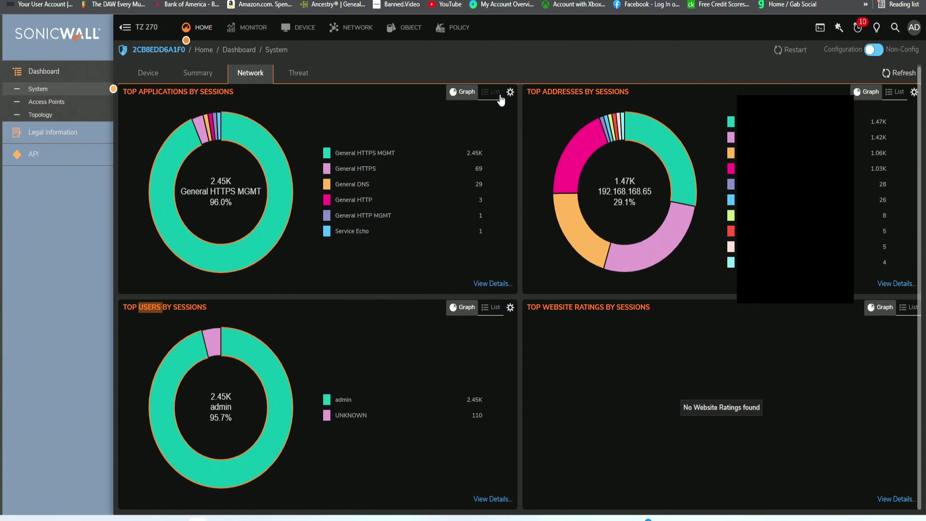
Move from the Network charts to the dashboard's Threat view.
click(297, 79)
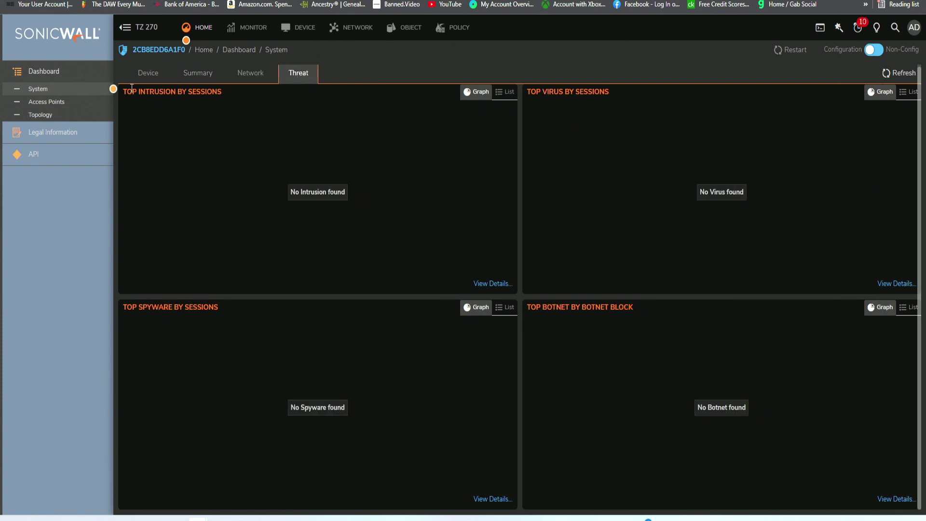
Highlight the intrusion, spyware, botnet and virus panel titles, then return to the Device view.
triple_click(150, 94)
triple_click(183, 307)
triple_click(550, 306)
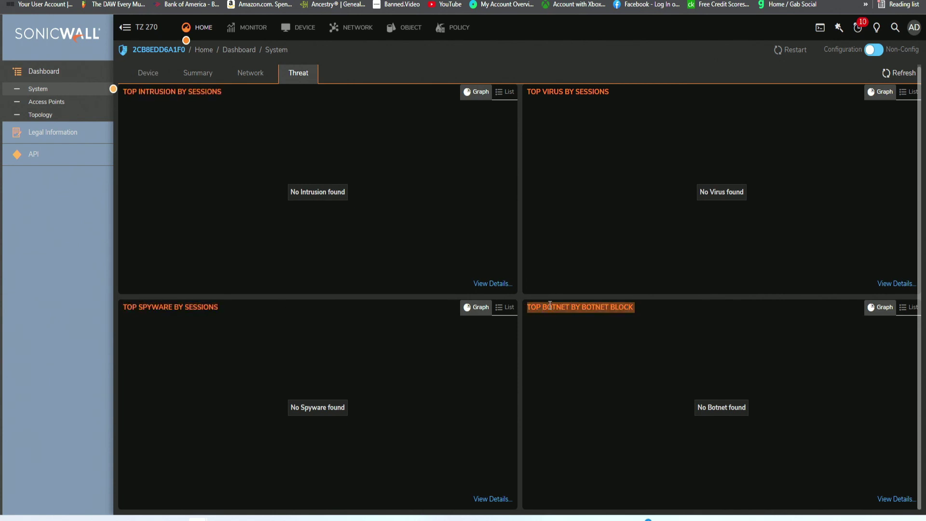
double_click(555, 92)
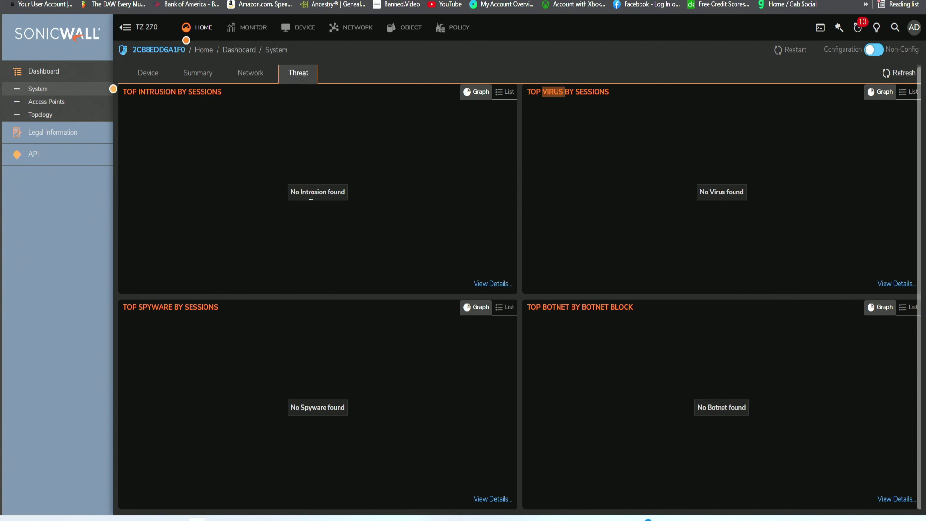
drag(222, 92, 139, 89)
drag(218, 309, 147, 307)
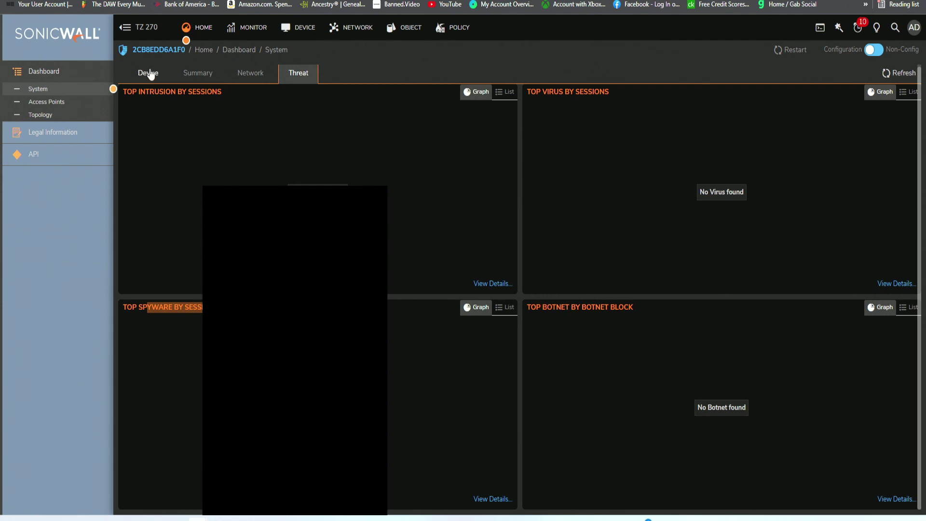
click(148, 73)
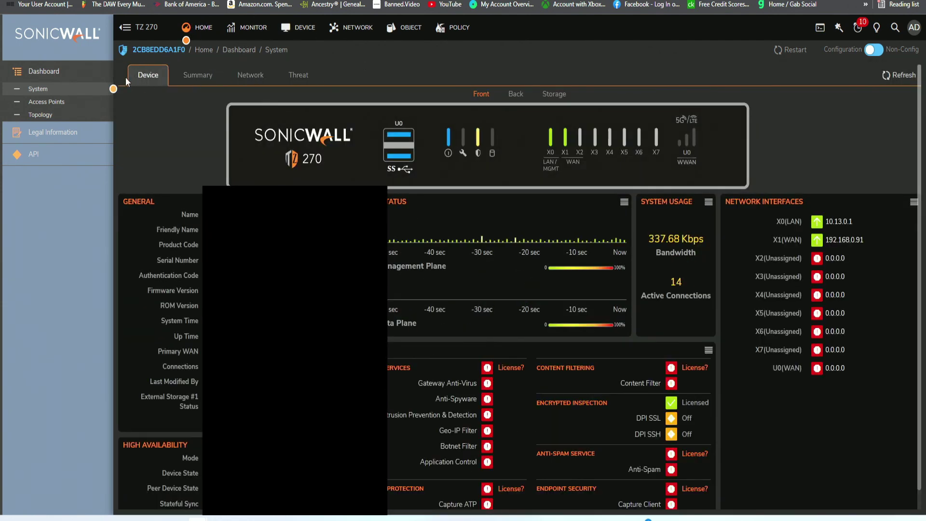
Glance at the Real-Time System Monitor charts, then return to the Home Device dashboard.
scroll(332, 166, down, 1)
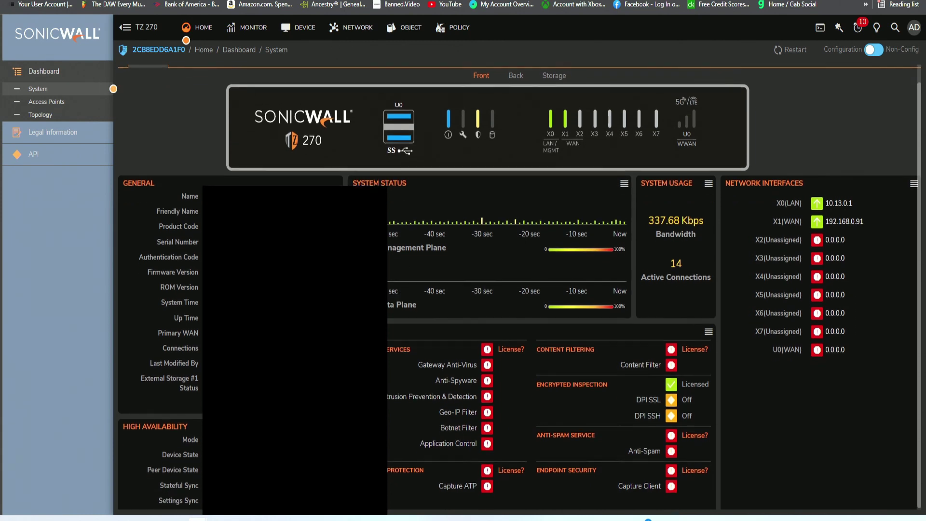
scroll(332, 166, up, 1)
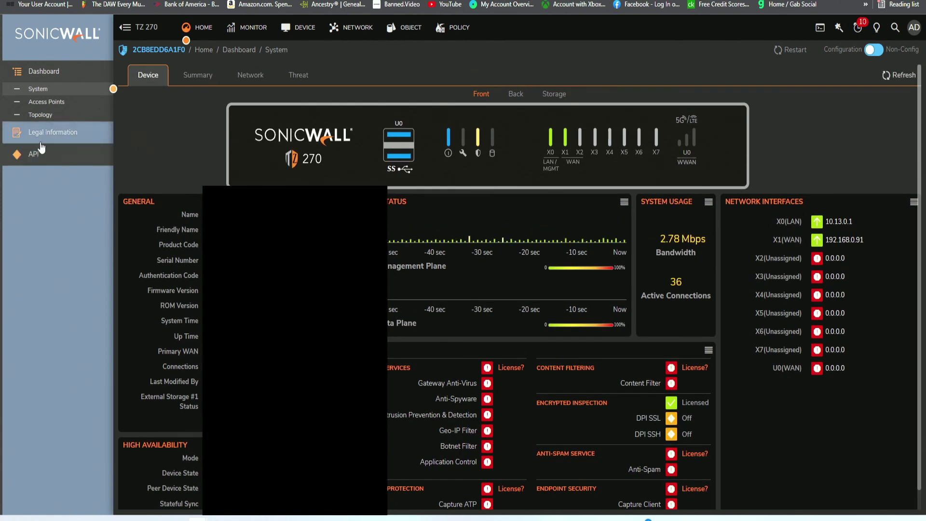
click(246, 28)
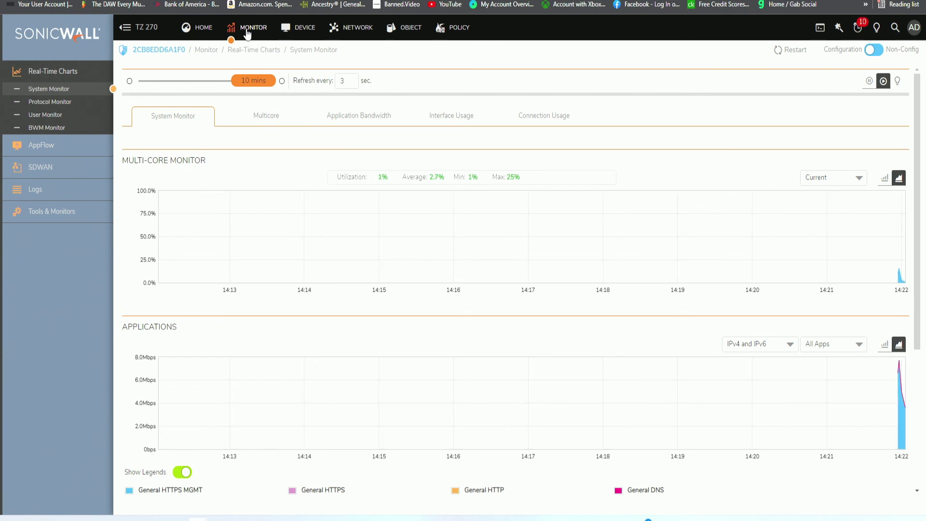
click(301, 29)
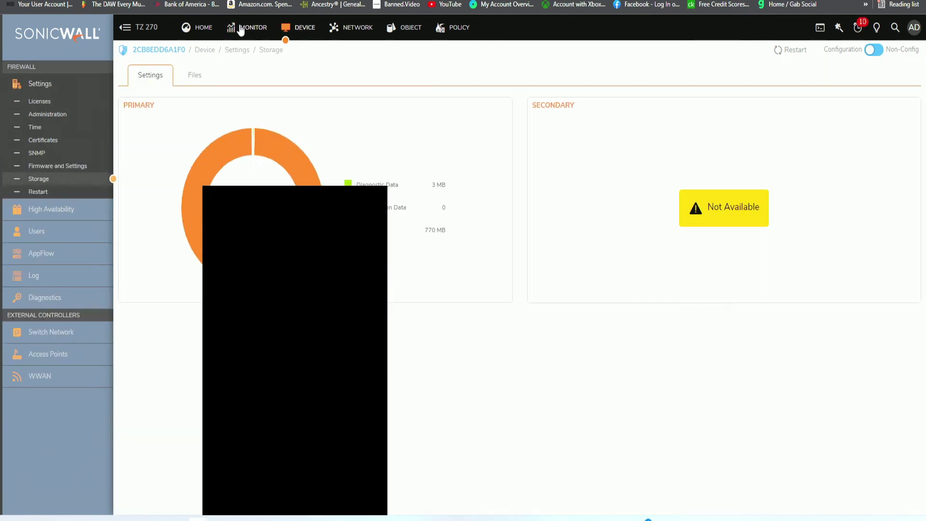
click(204, 30)
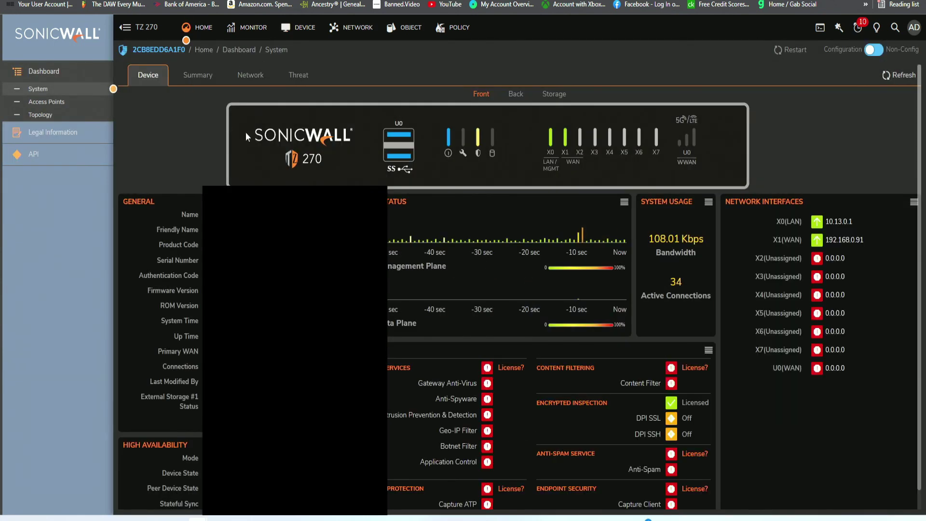
scroll(466, 240, down, 1)
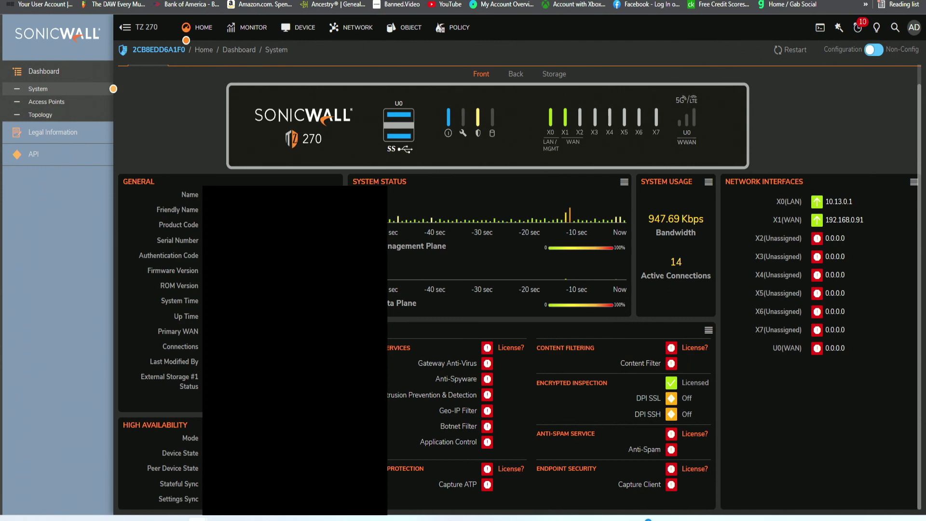
scroll(603, 310, up, 1)
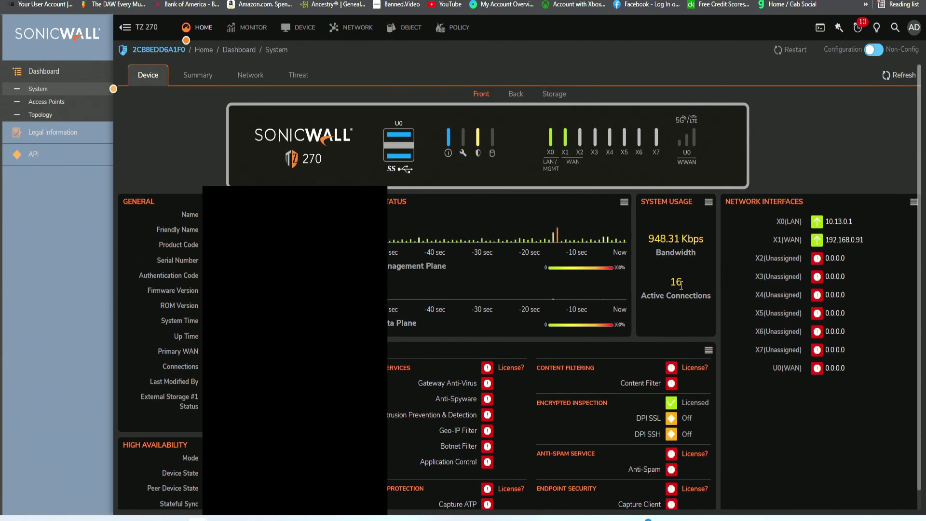
scroll(398, 289, down, 1)
scroll(398, 289, up, 1)
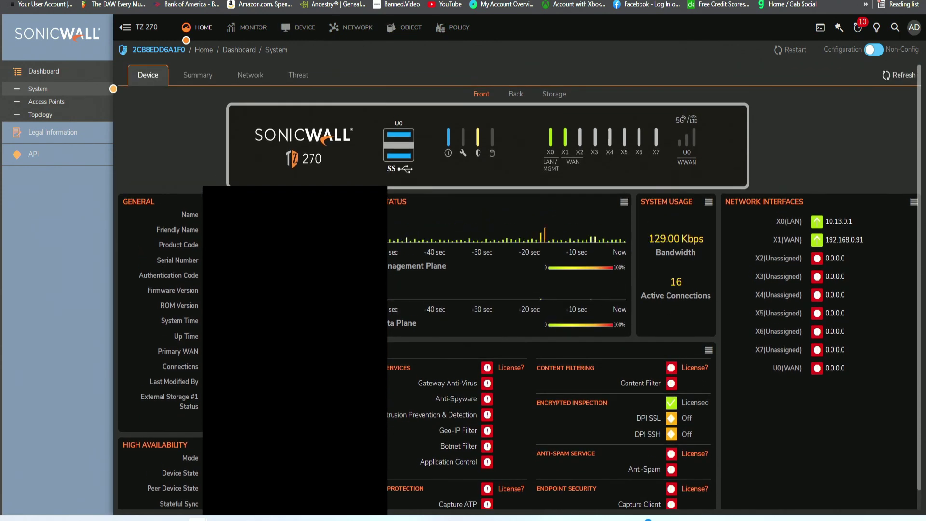